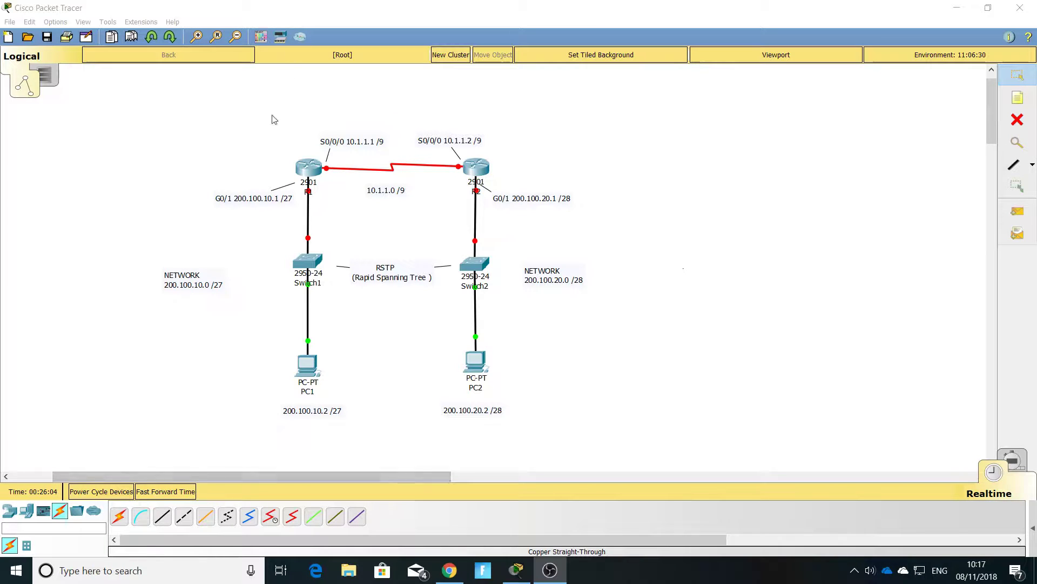
Open router R1's command line and enter global configuration mode with en and conf t
{"action": "left_click", "coordinate": [251, 125]}
{"action": "left_click", "coordinate": [310, 171]}
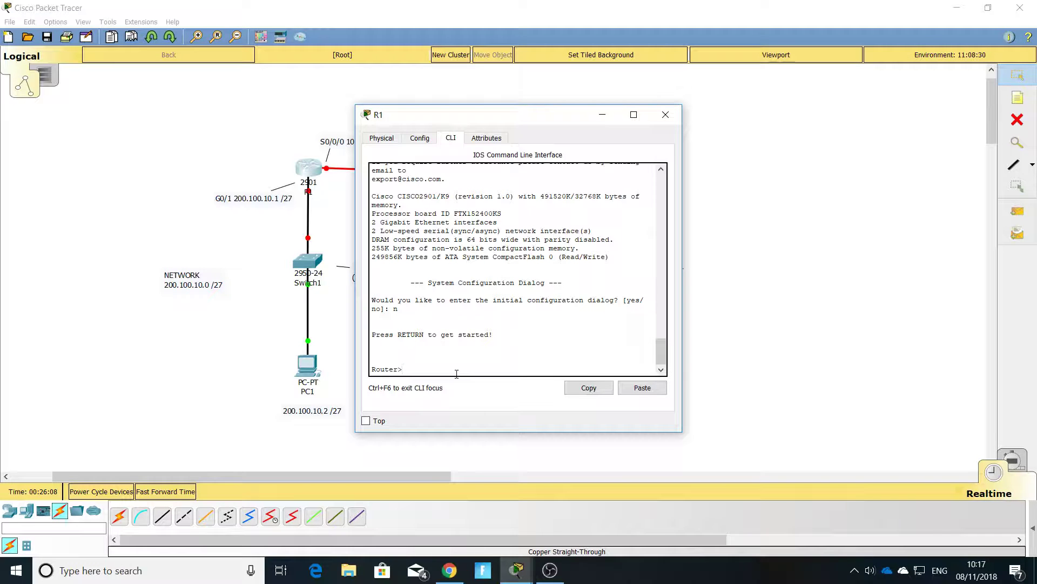
{"action": "type", "text": "en"}
{"action": "key", "text": "Return"}
{"action": "type", "text": "conf t"}
{"action": "key", "text": "Return"}
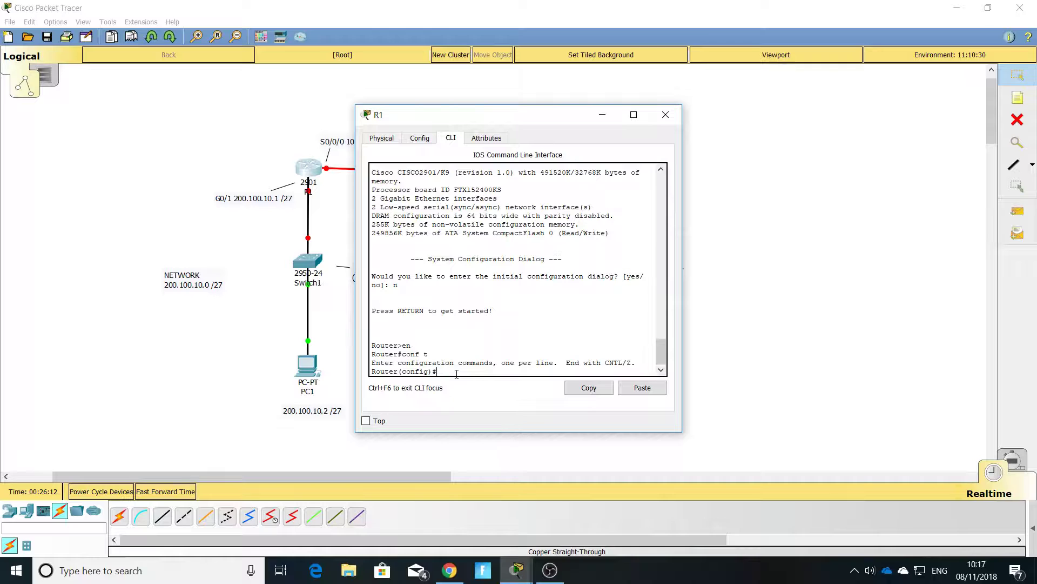
Set the router's hostname to R1
{"action": "type", "text": "hot"}
{"action": "key", "text": "Tab"}
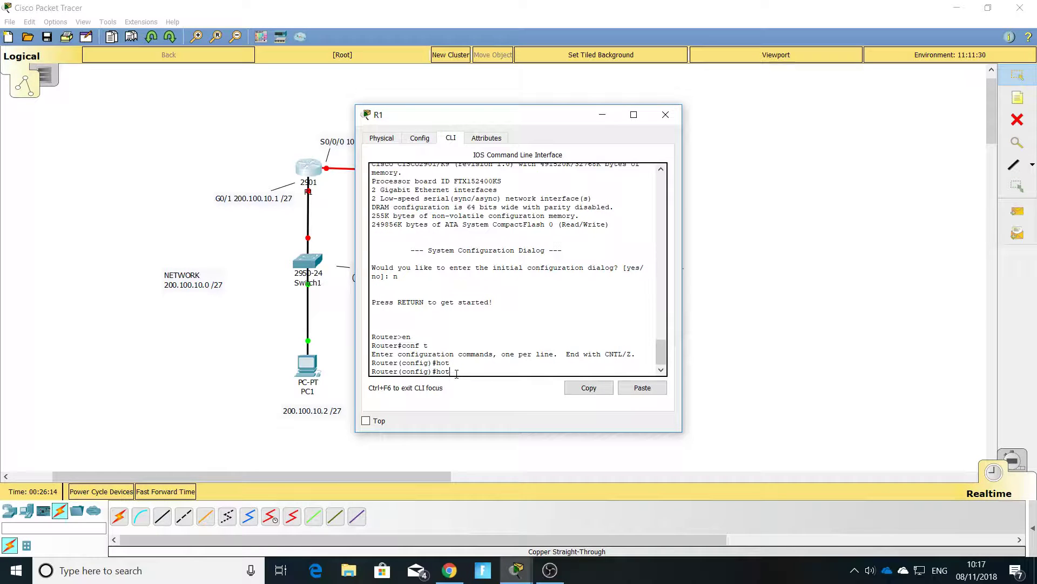
{"action": "key", "text": "BackSpace"}
{"action": "type", "text": "st"}
{"action": "key", "text": "Tab"}
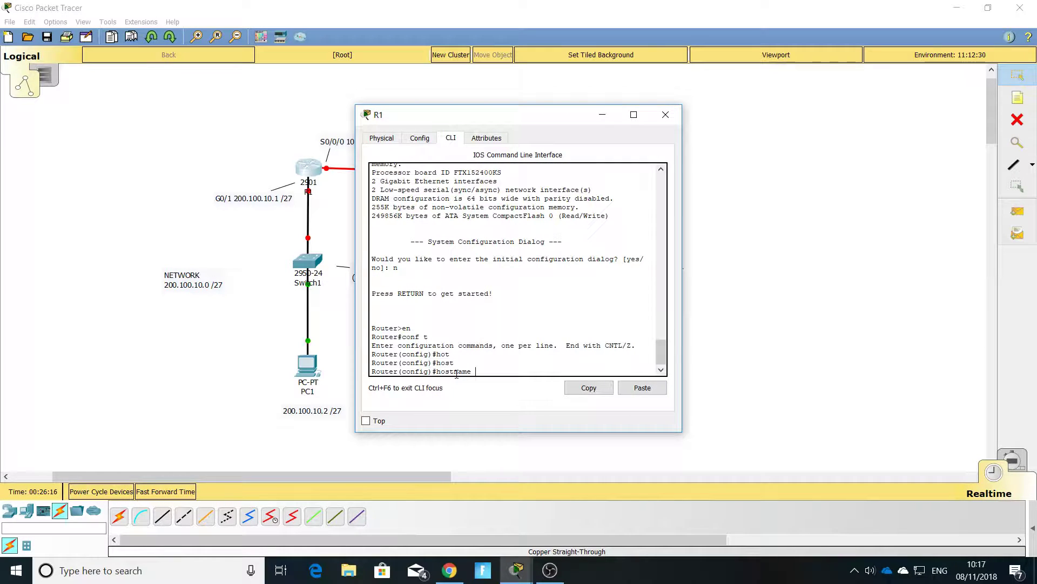
{"action": "type", "text": "R1"}
{"action": "key", "text": "Return"}
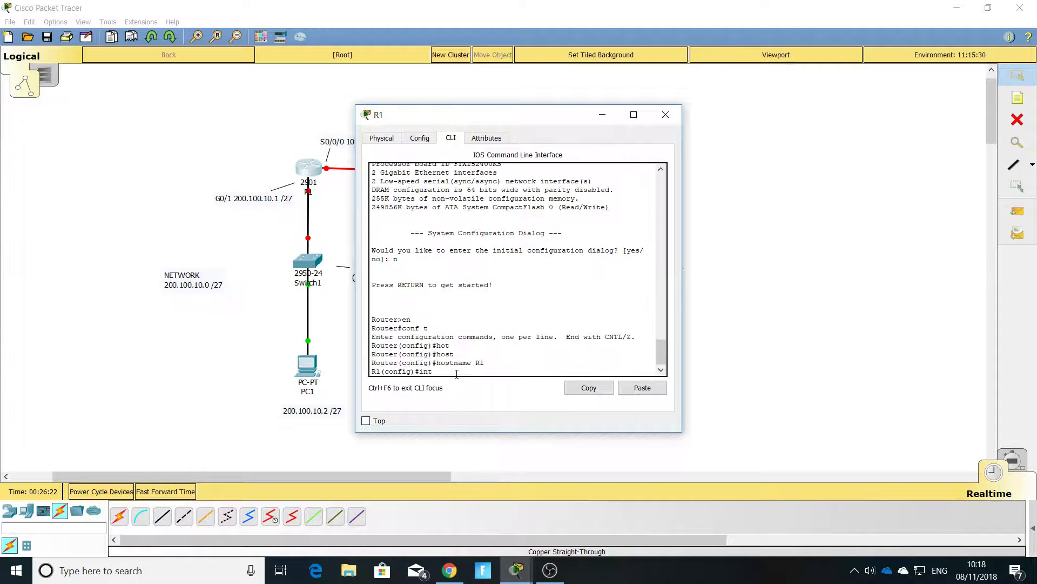
Assign IP address 10.1.1.1 with mask 255.128.0.0 to R1's serial interface s0/0/0, consulting the subnet notes PDF for the mask
{"action": "type", "text": "int s0/0/0"}
{"action": "key", "text": "Return"}
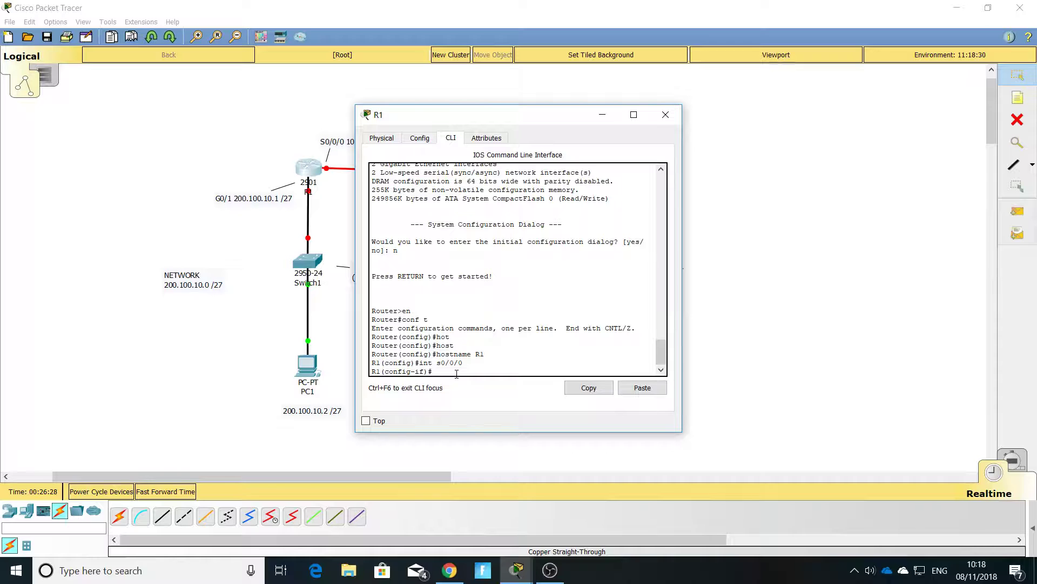
{"action": "left_click_drag", "start_coordinate": [439, 123], "coordinate": [722, 125]}
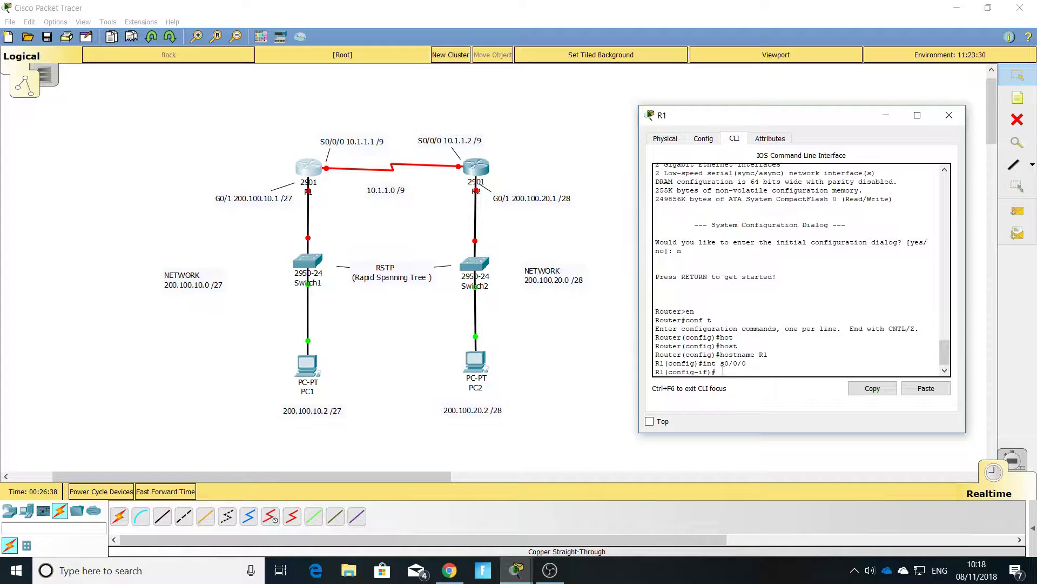
{"action": "type", "text": "ip add 10.1.1.1"}
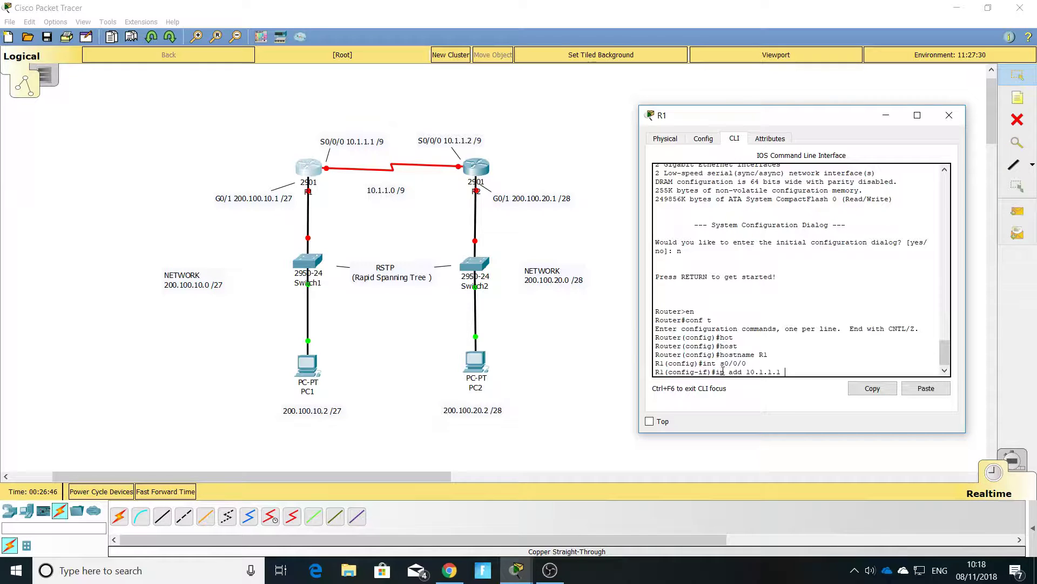
{"action": "type", "text": " 255"}
{"action": "type", "text": "."}
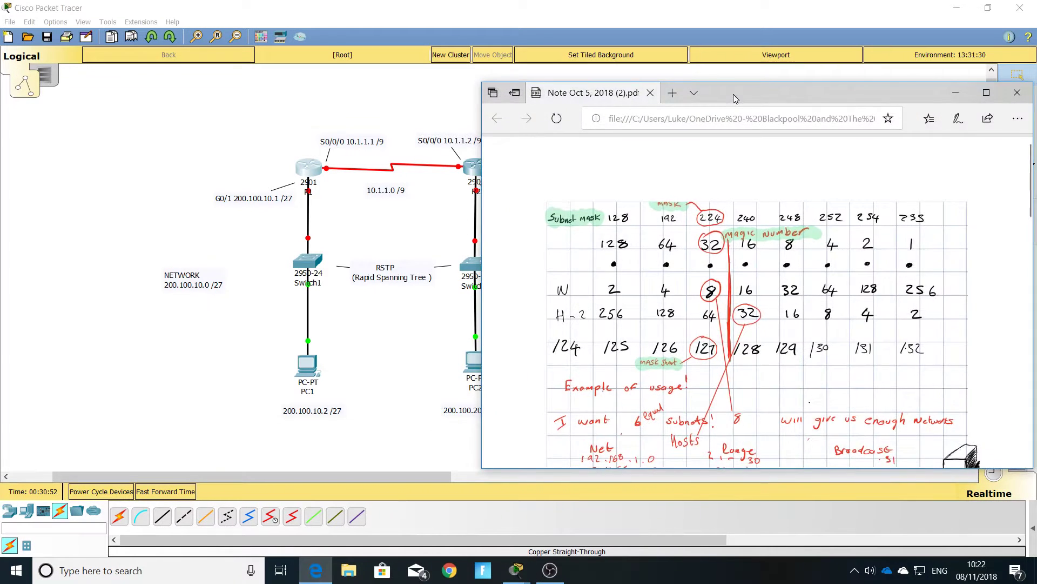
{"action": "left_click_drag", "start_coordinate": [734, 94], "coordinate": [783, 96]}
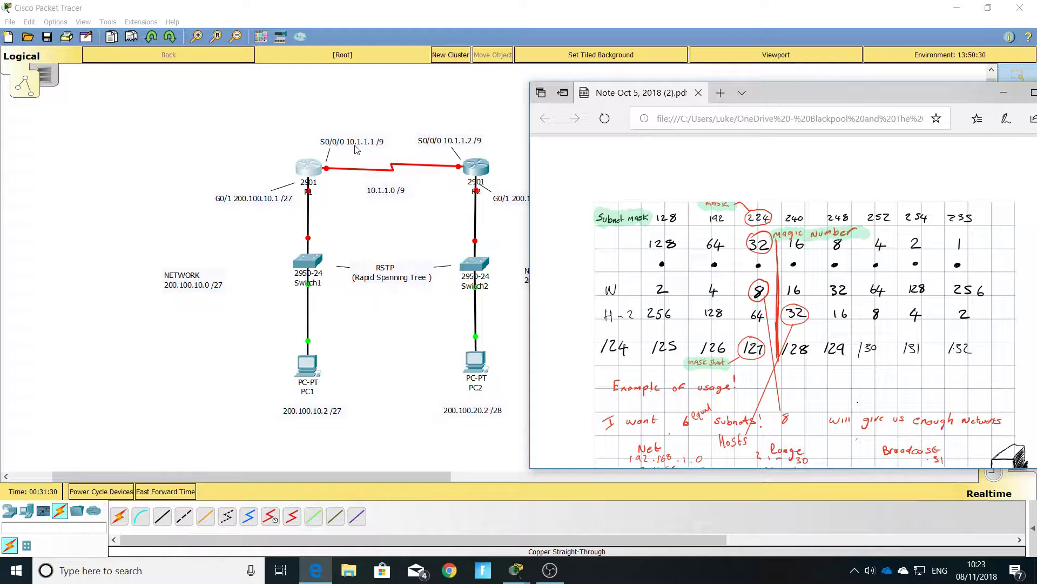
{"action": "left_click", "coordinate": [1004, 93]}
{"action": "type", "text": "128.0.0"}
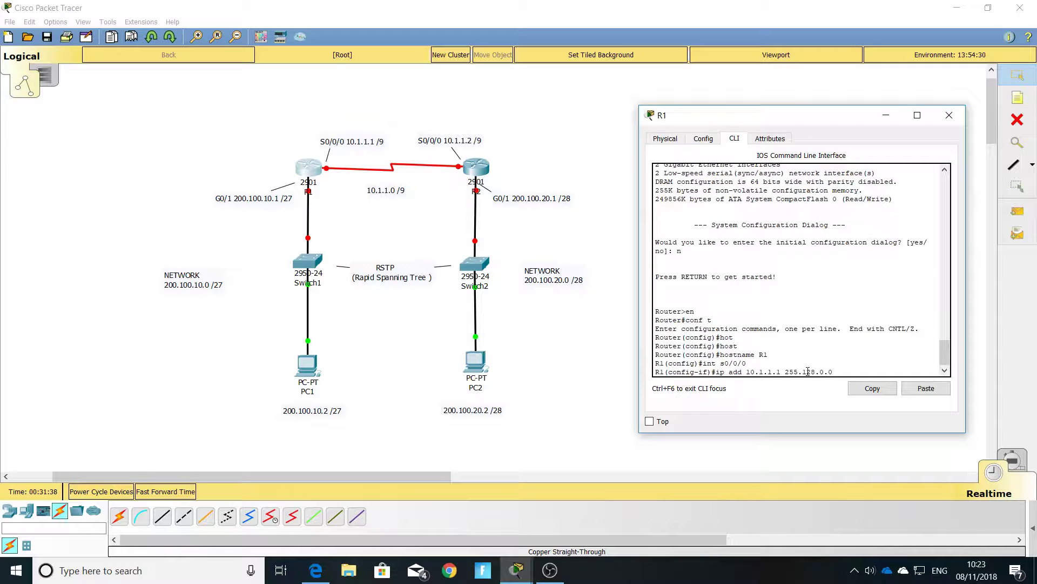
{"action": "key", "text": "Return"}
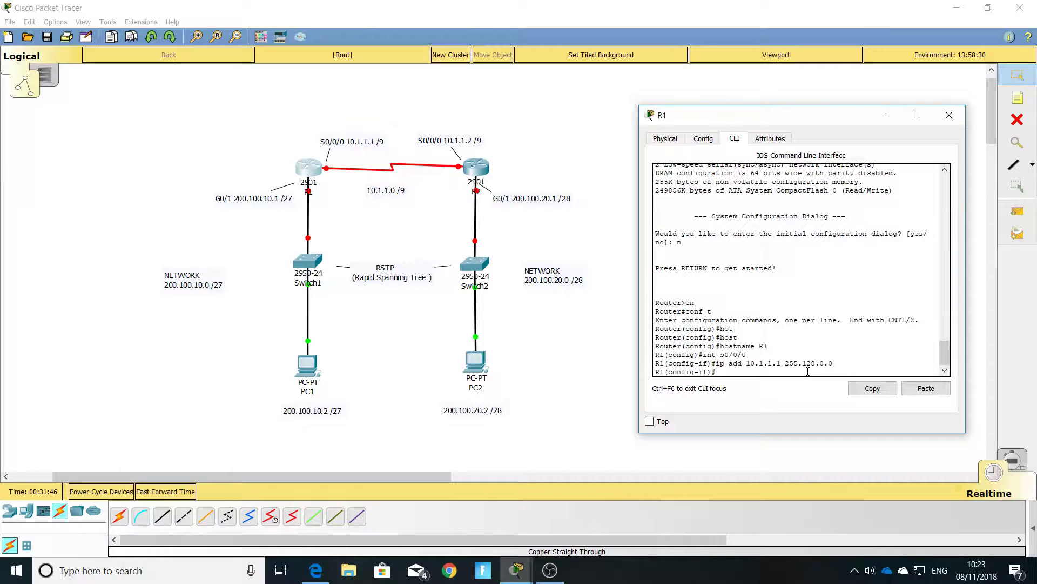
Assign IP address 200.100.10.1 with mask 255.255.255.224 to R1's interface g0/1, checking the mask against the subnet notes PDF
{"action": "type", "text": "int g0/1"}
{"action": "key", "text": "Return"}
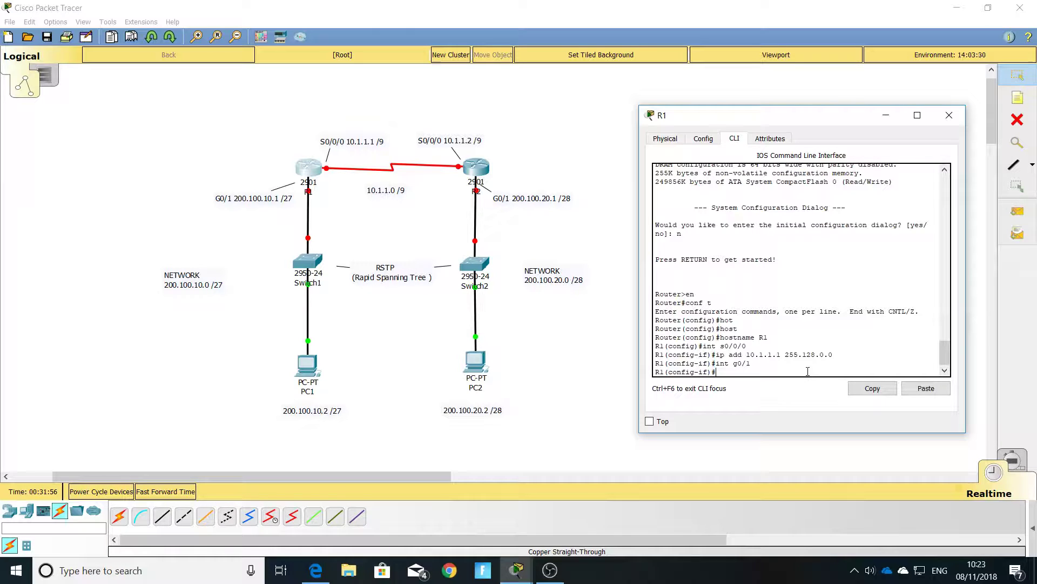
{"action": "type", "text": "ip add 200.100.10.1"}
{"action": "left_click", "coordinate": [317, 571]}
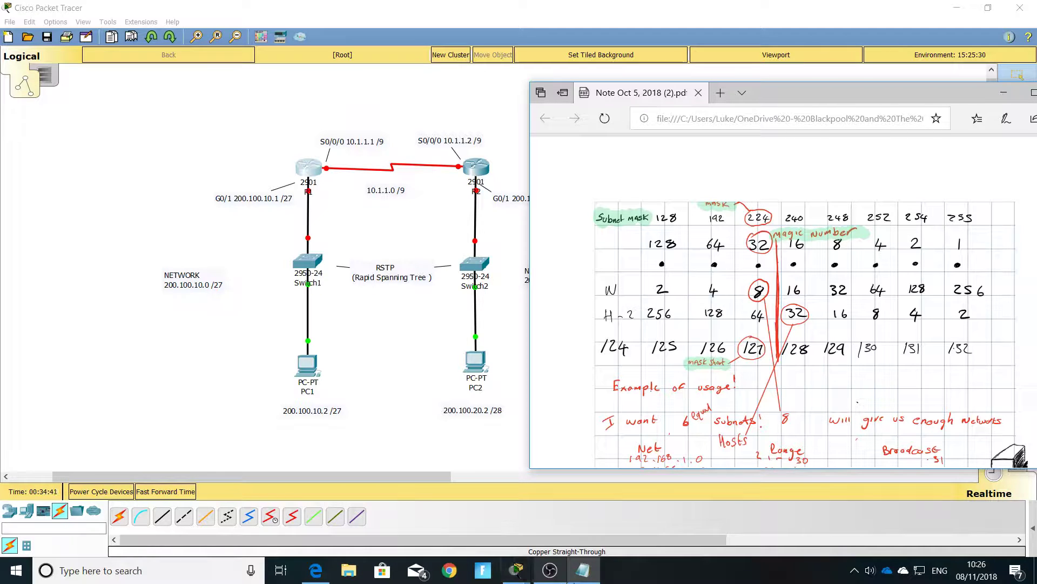
{"action": "mouse_move", "coordinate": [516, 579]}
{"action": "left_click_drag", "start_coordinate": [771, 93], "coordinate": [552, 72]}
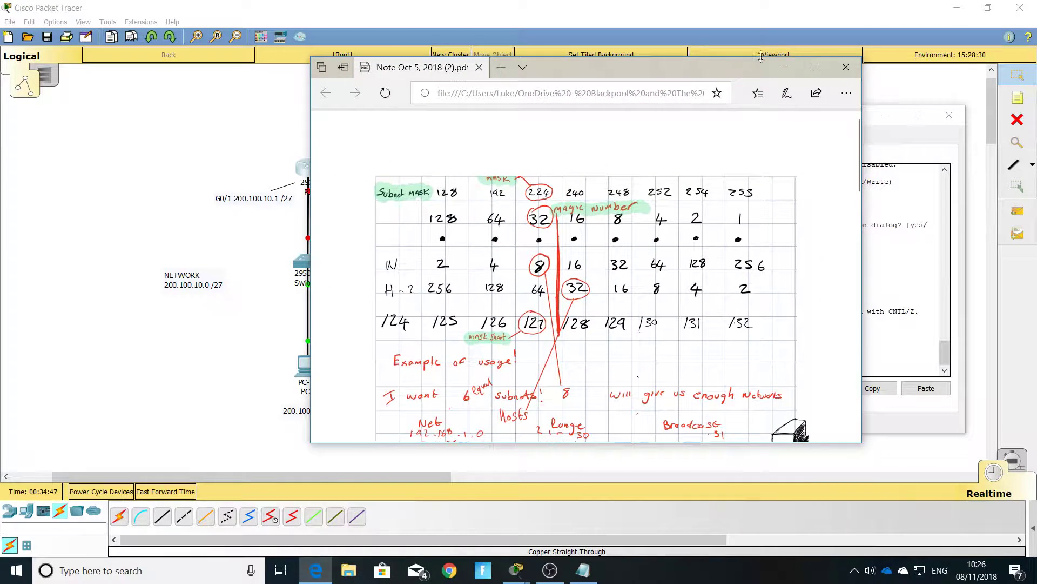
{"action": "left_click", "coordinate": [784, 67]}
{"action": "left_click", "coordinate": [811, 369]}
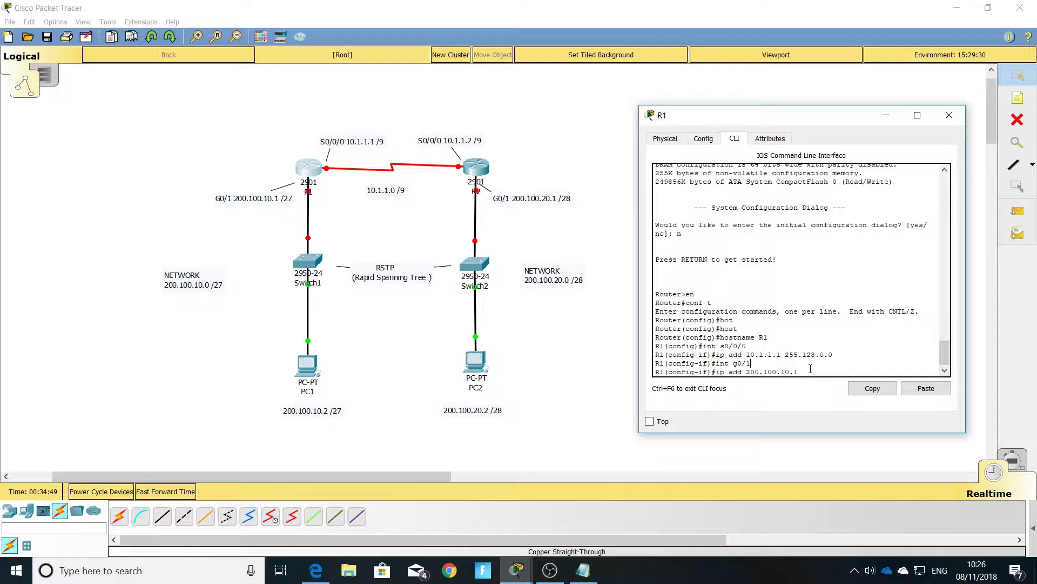
{"action": "type", "text": "255.255.255.224"}
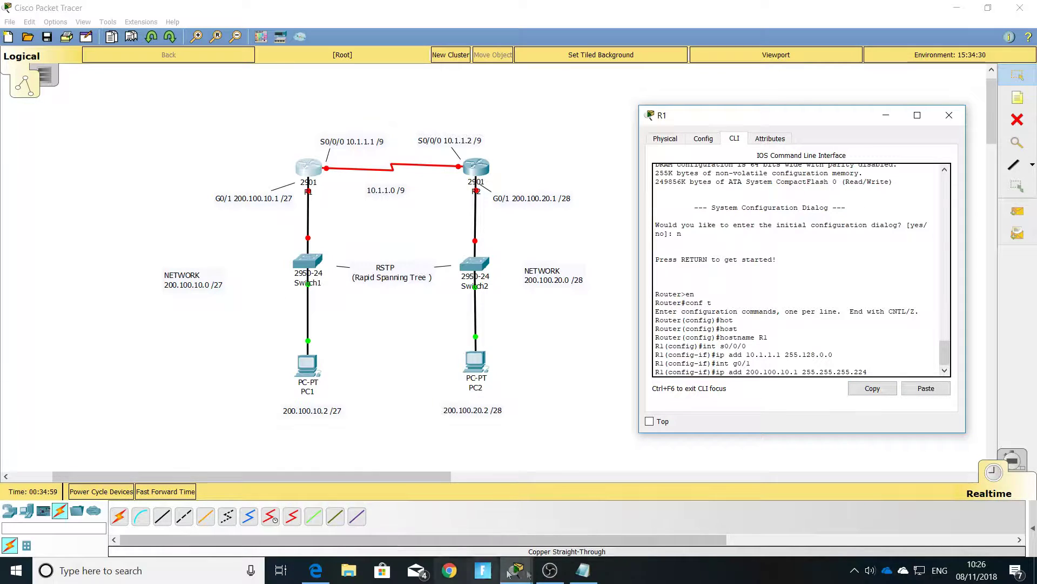
{"action": "left_click", "coordinate": [316, 571]}
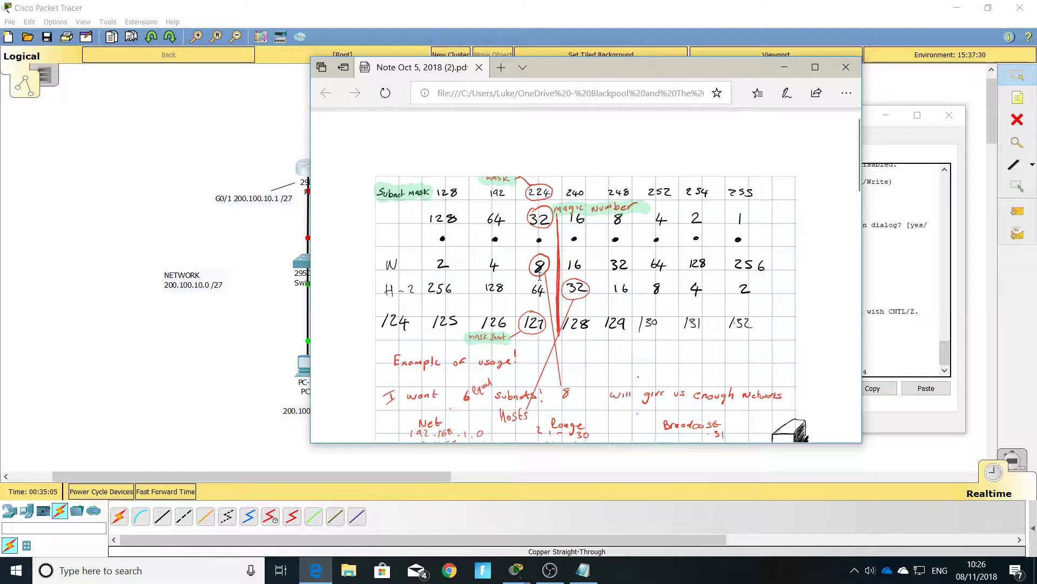
{"action": "left_click", "coordinate": [783, 67]}
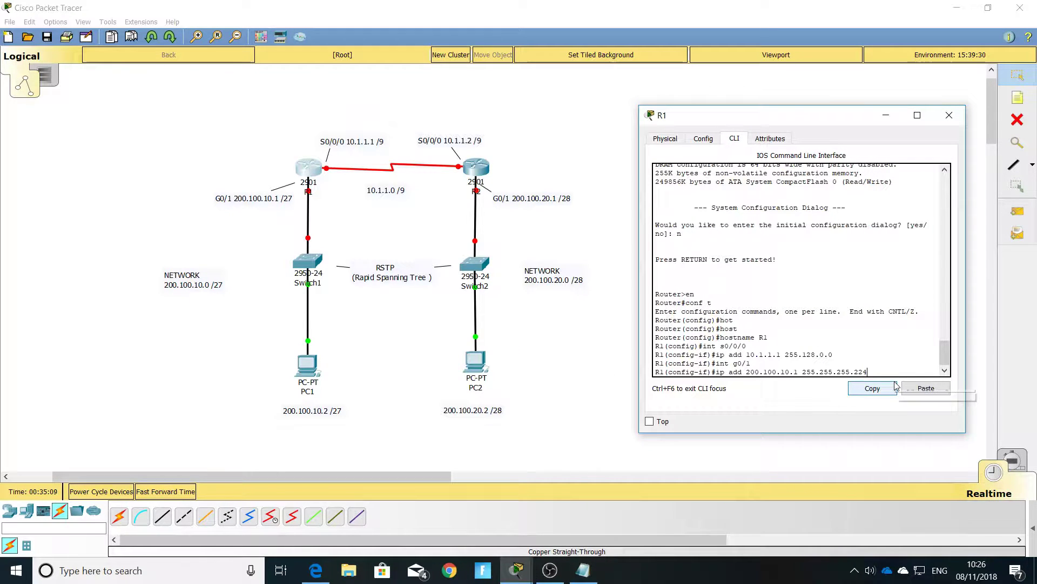
{"action": "key", "text": "Return"}
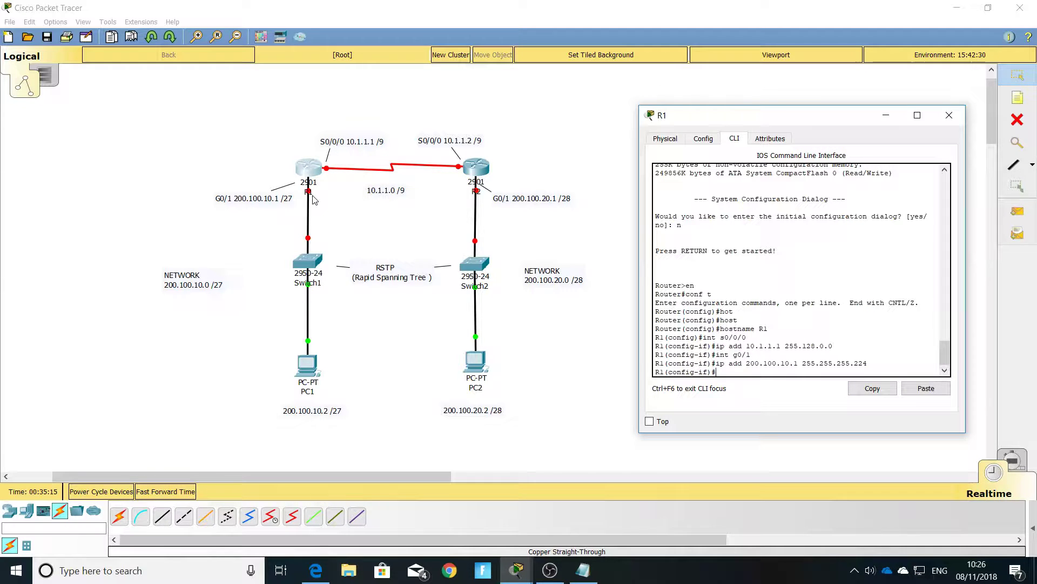
Open router R2's command line, decline the initial configuration dialog and enter global configuration mode
{"action": "left_click", "coordinate": [489, 169]}
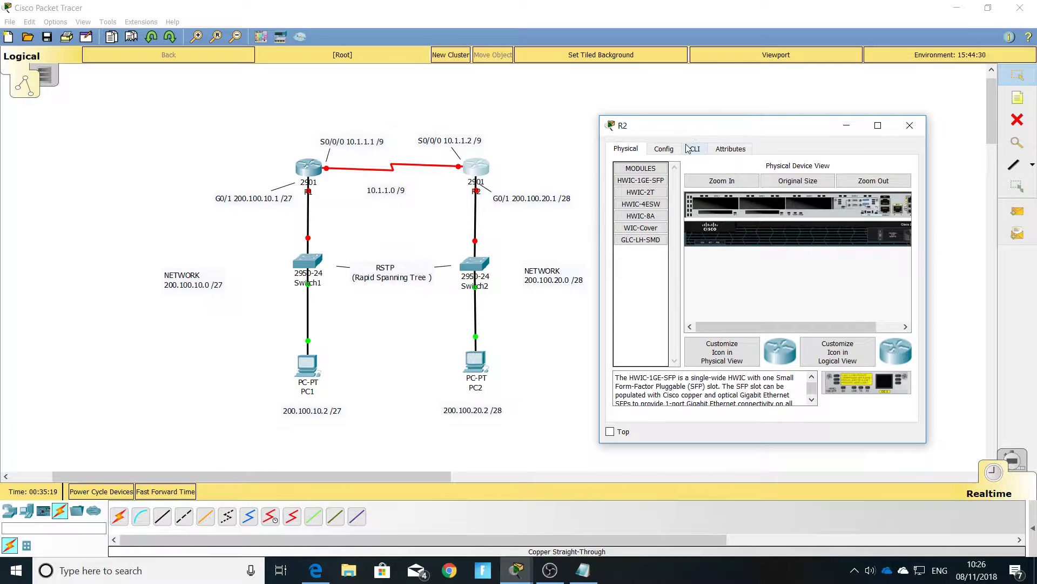
{"action": "left_click", "coordinate": [692, 149]}
{"action": "type", "text": "n"}
{"action": "key", "text": "Return"}
{"action": "key", "text": "Return"}
{"action": "type", "text": "en"}
{"action": "key", "text": "Return"}
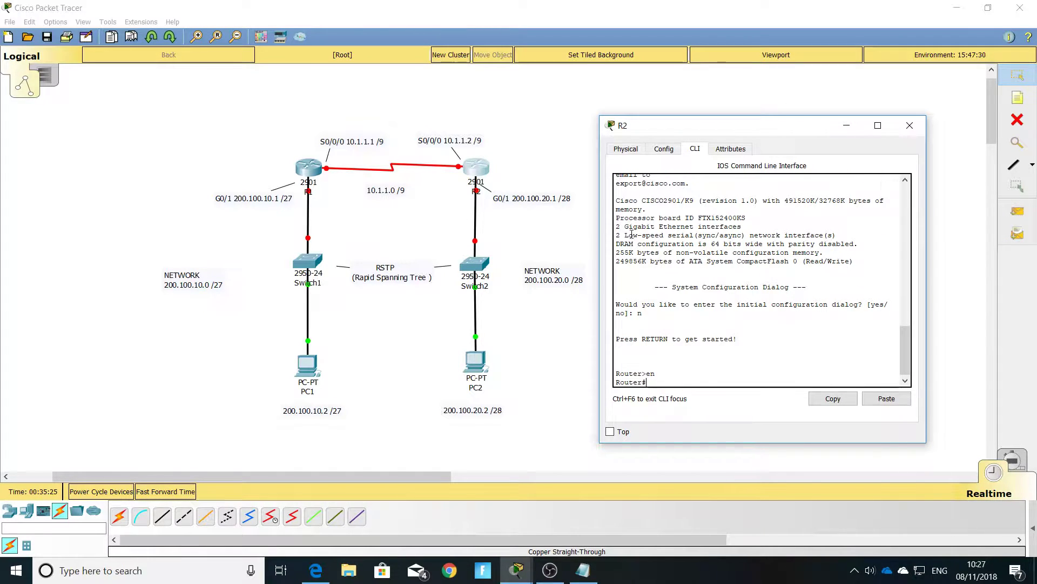
{"action": "type", "text": "conf t"}
{"action": "key", "text": "Return"}
Set the second router's hostname to R2
{"action": "type", "text": "host"}
{"action": "key", "text": "Tab"}
{"action": "type", "text": "R"}
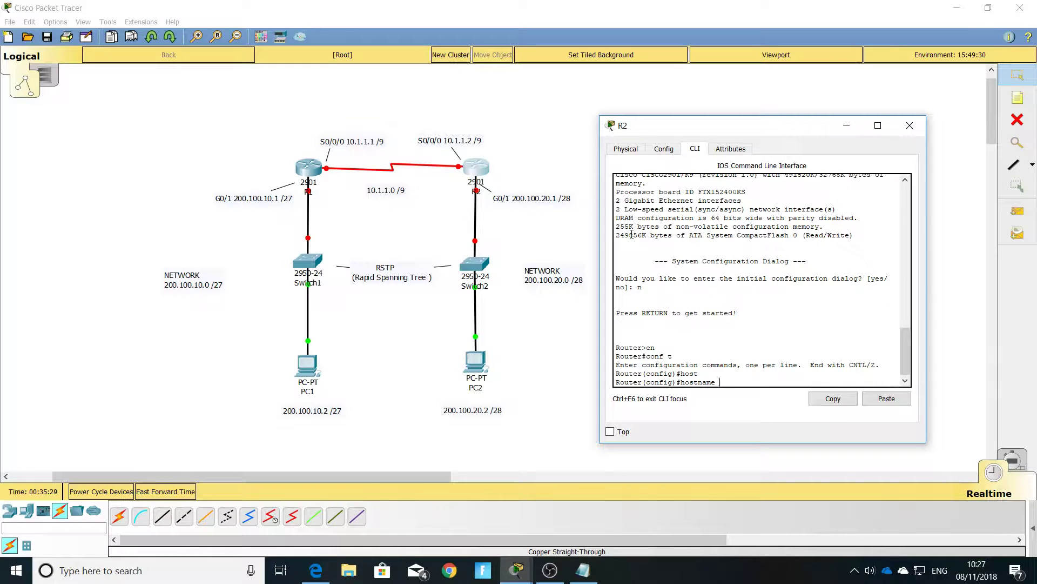
{"action": "type", "text": "2"}
{"action": "key", "text": "Return"}
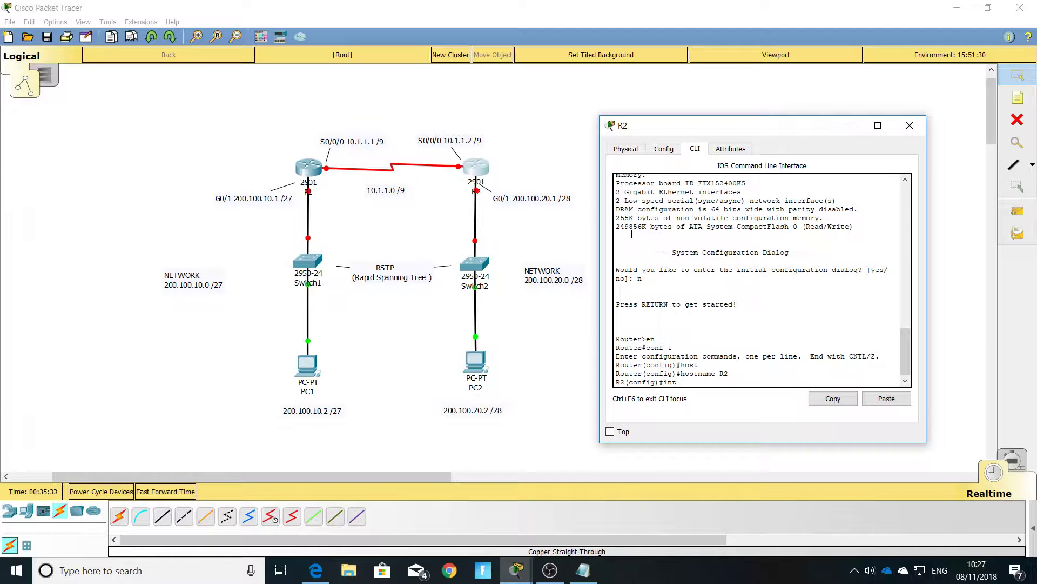
Assign IP address 10.1.1.2 with mask 255.128.0.0 to R2's serial interface s0/0/0
{"action": "type", "text": "int s0/0/"}
{"action": "key", "text": "Return"}
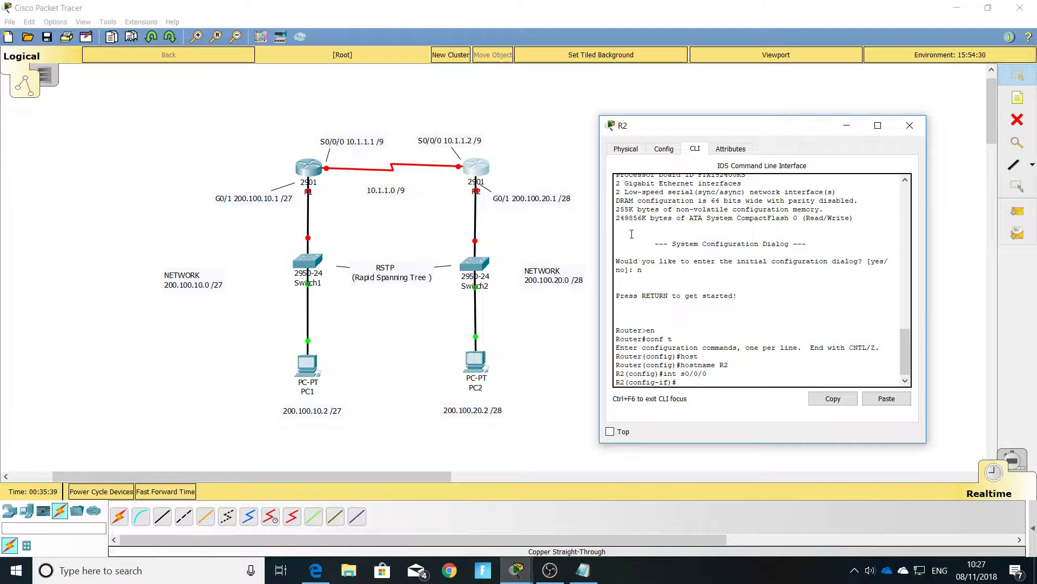
{"action": "type", "text": "ip add"}
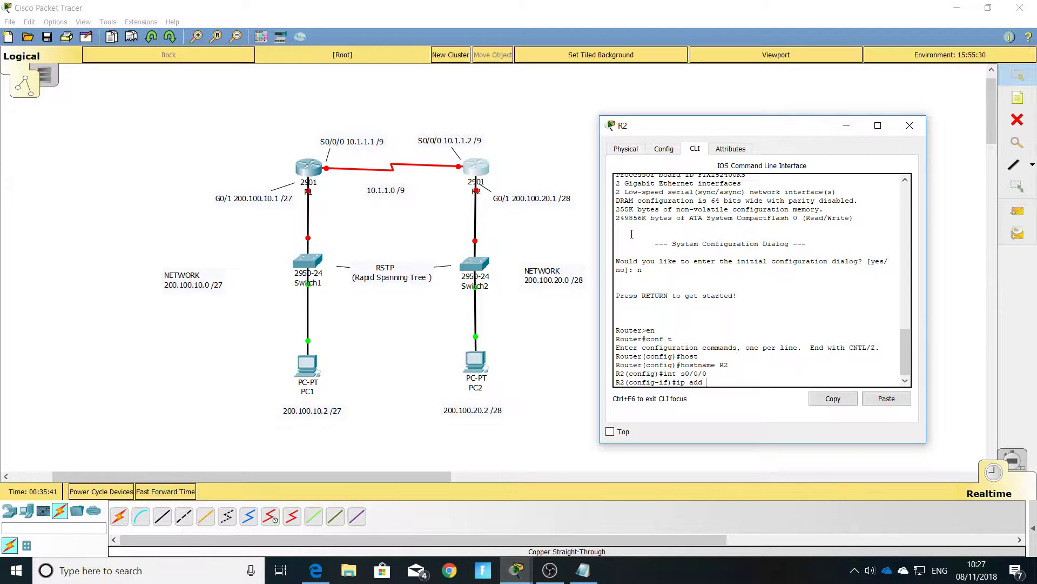
{"action": "type", "text": " 10"}
{"action": "type", "text": ".1.1.2 "}
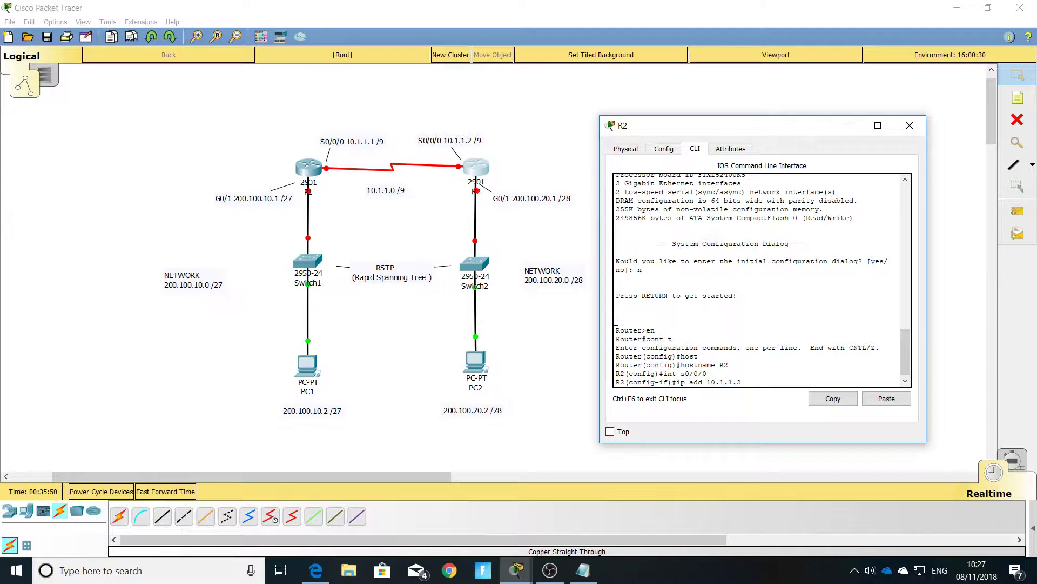
{"action": "type", "text": "255.128.0.0"}
{"action": "key", "text": "Return"}
Assign IP address 200.100.20.1 with mask 255.255.255.240 to R2's interface g0/1, consulting the subnet notes PDF, and close R2's window
{"action": "type", "text": "in "}
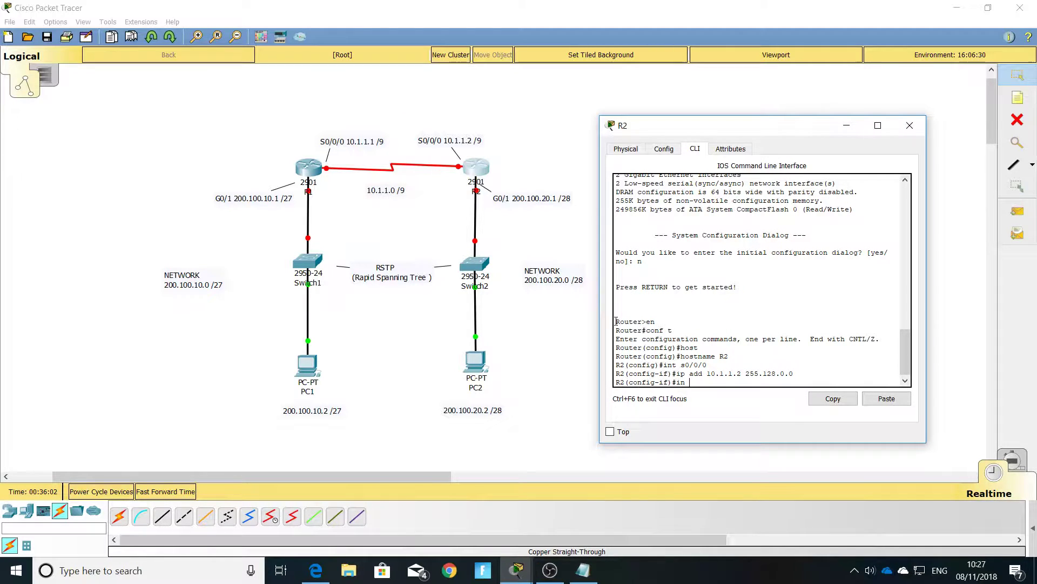
{"action": "type", "text": "g0/1"}
{"action": "key", "text": "Return"}
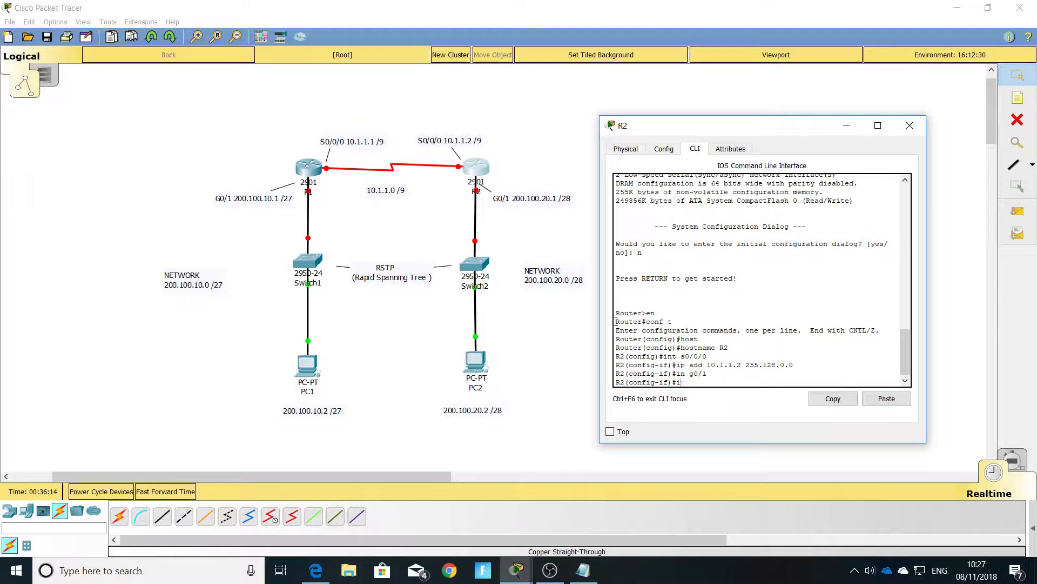
{"action": "type", "text": "dd 200.100.20.1"}
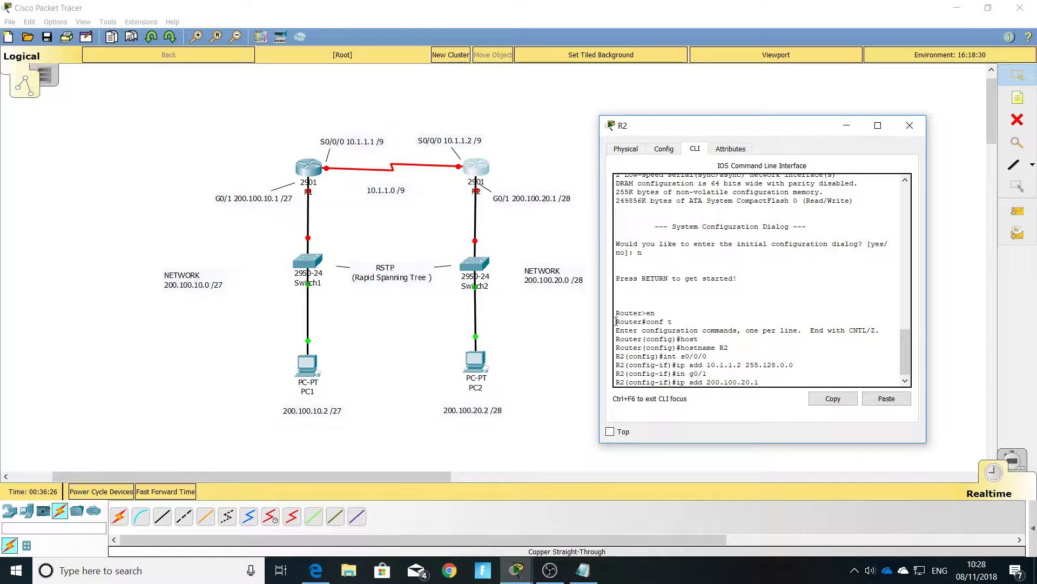
{"action": "type", "text": "5.25"}
{"action": "key", "text": "BackSpace"}
{"action": "type", "text": "55.255."}
{"action": "left_click", "coordinate": [326, 570]}
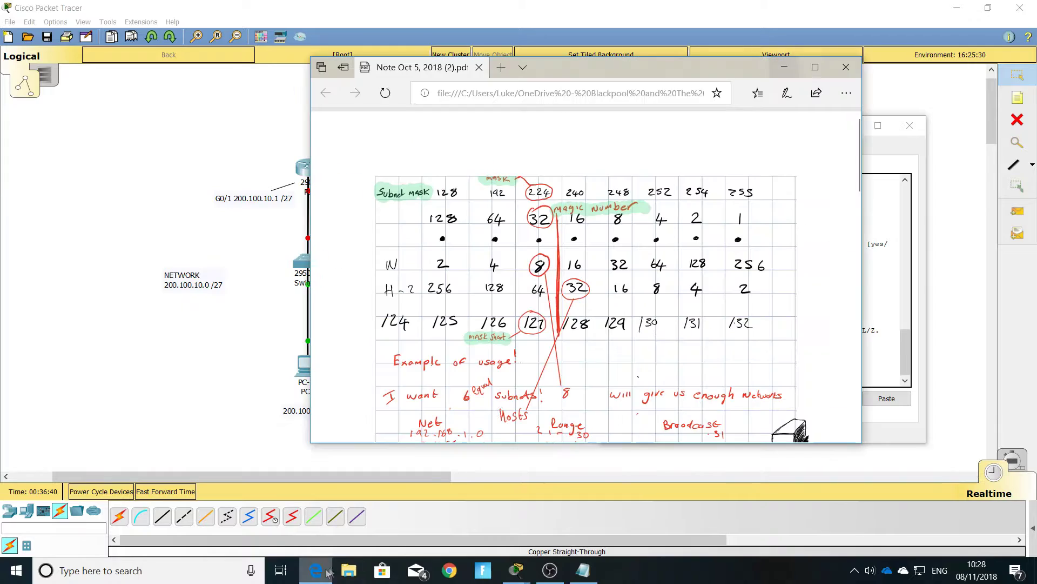
{"action": "left_click_drag", "start_coordinate": [582, 71], "coordinate": [285, 71]}
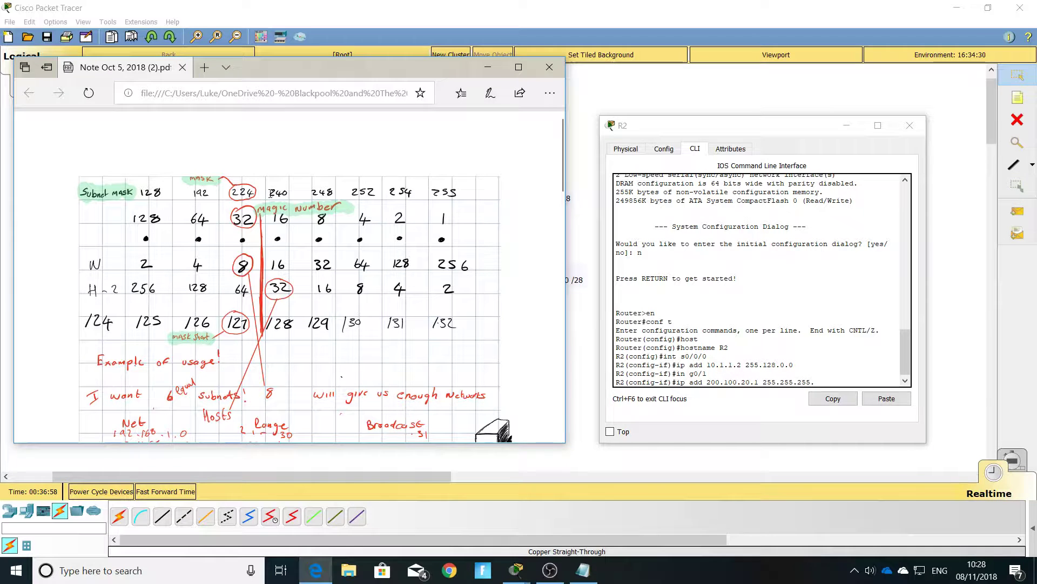
{"action": "left_click", "coordinate": [488, 67]}
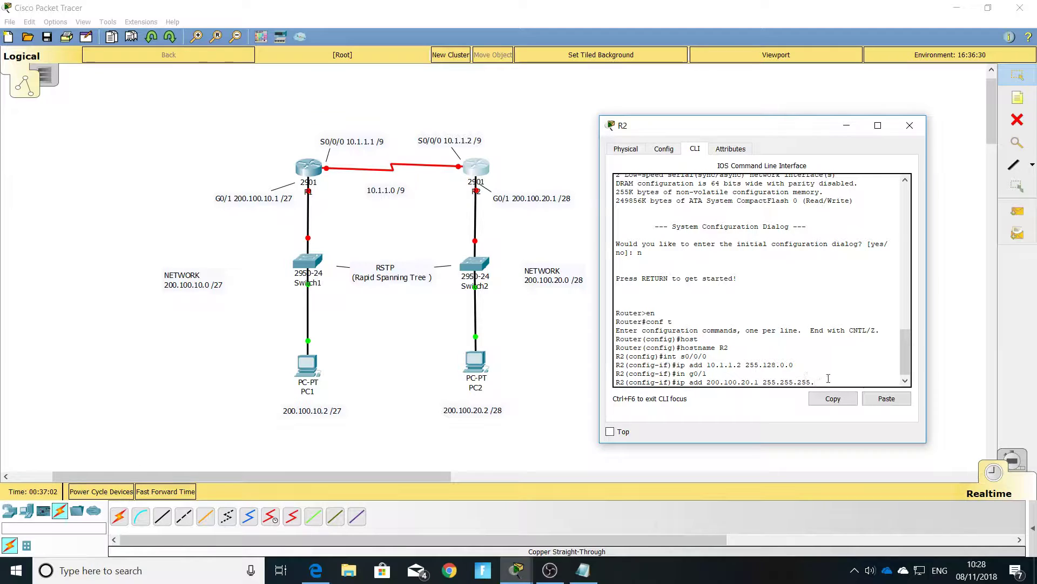
{"action": "type", "text": "240"}
{"action": "key", "text": "Return"}
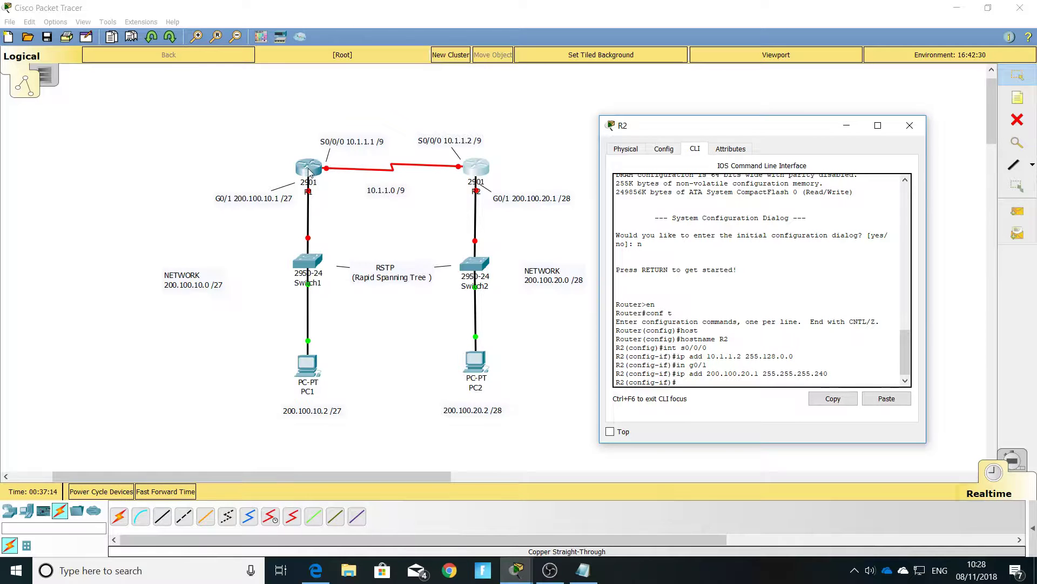
{"action": "left_click", "coordinate": [909, 125]}
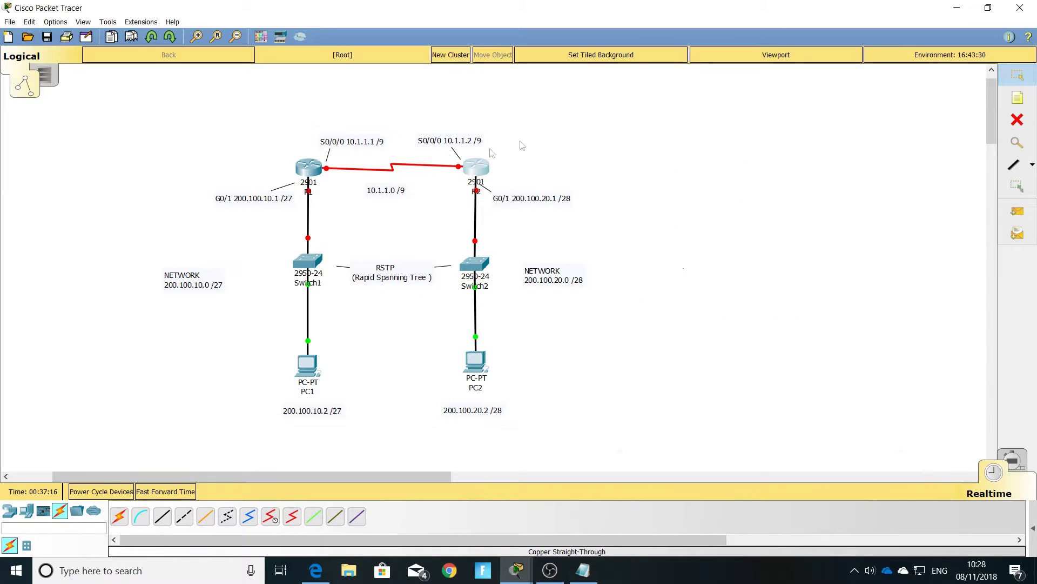
Open router R1's command line and enter configuration mode for serial interface s0/0/0
{"action": "left_click", "coordinate": [312, 170]}
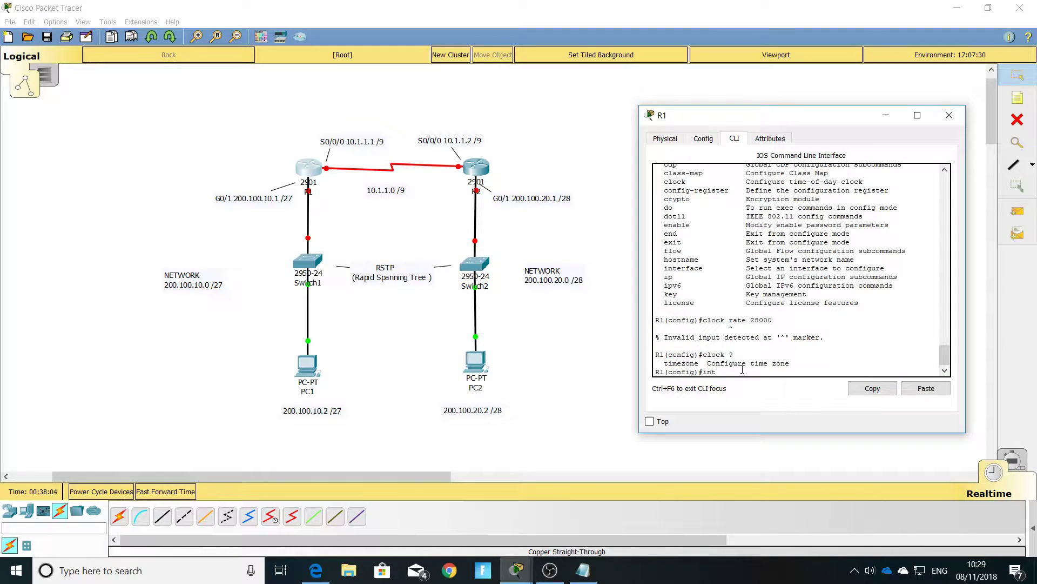
{"action": "type", "text": "s0/0/0"}
{"action": "key", "text": "Return"}
Try clock rates of 28000 and 280000 on R1's serial interface s0/0/0
{"action": "type", "text": "cloc"}
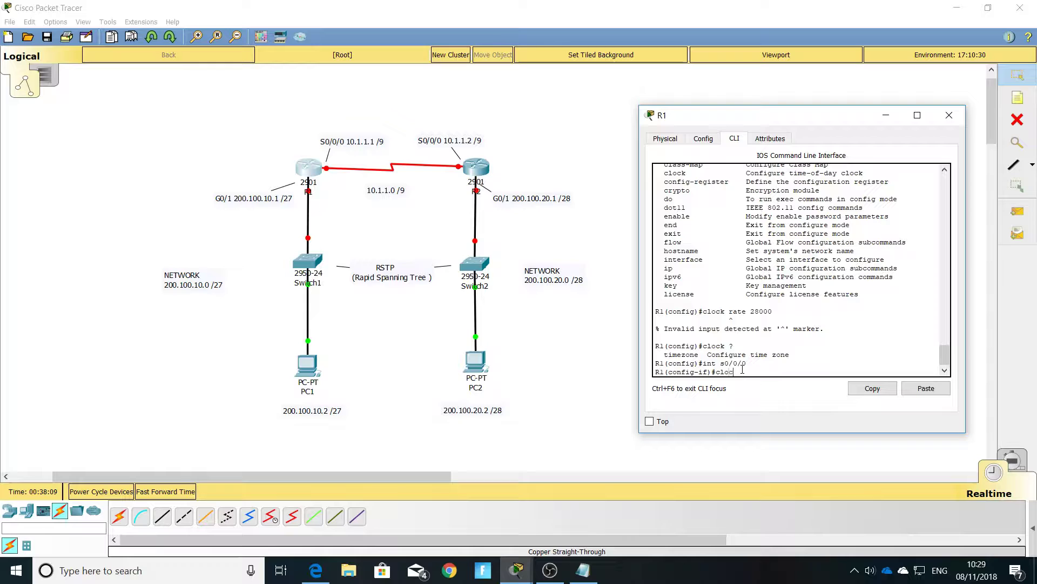
{"action": "type", "text": "k r"}
{"action": "key", "text": "Tab"}
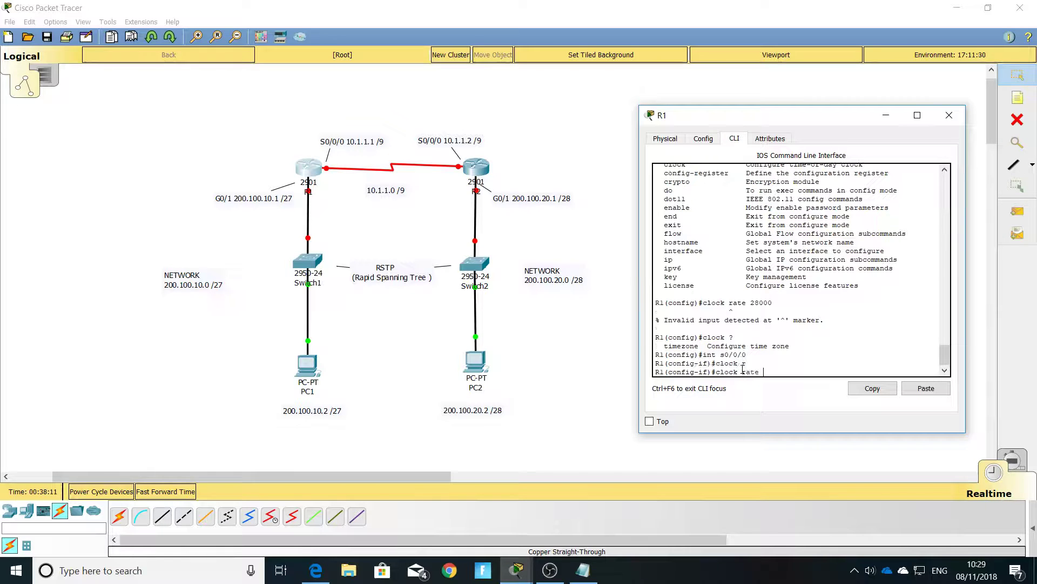
{"action": "type", "text": "28000"}
{"action": "key", "text": "Return"}
{"action": "key", "text": "Up"}
{"action": "type", "text": "0"}
{"action": "key", "text": "Return"}
Set the clock rate of R1's serial interface s0/0/0 to 128000
{"action": "key", "text": "Up"}
{"action": "key", "text": "BackSpace"}
{"action": "key", "text": "BackSpace"}
{"action": "key", "text": "BackSpace"}
{"action": "key", "text": "BackSpace"}
{"action": "key", "text": "BackSpace"}
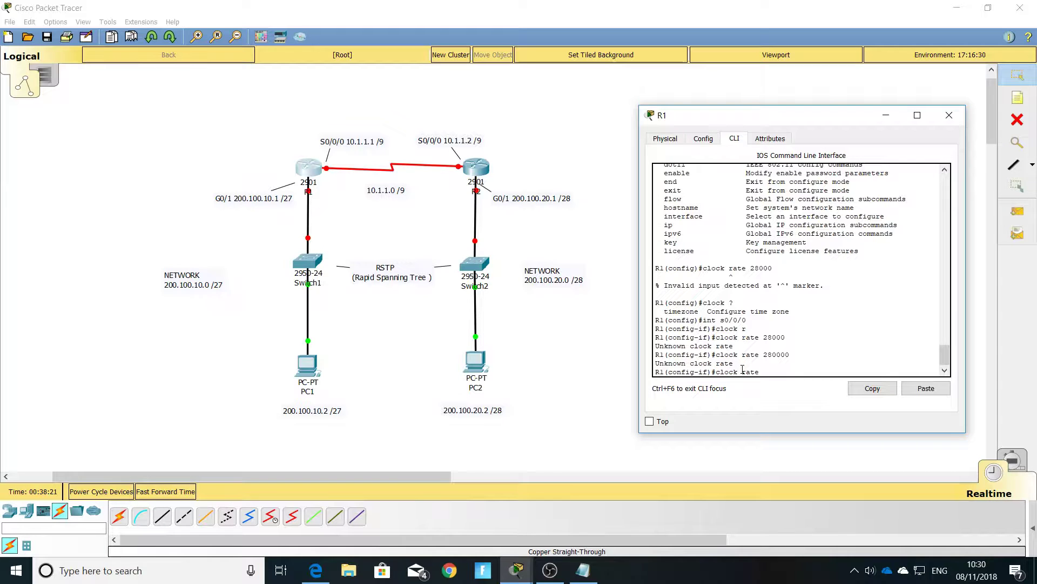
{"action": "type", "text": "12800"}
{"action": "type", "text": "000"}
{"action": "key", "text": "Return"}
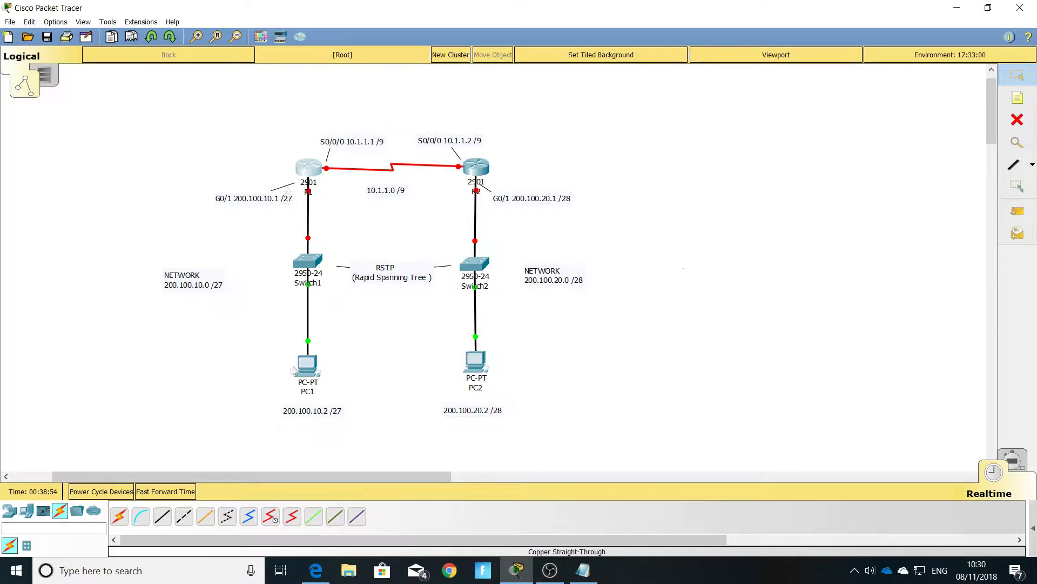
Give PC1 the static IP address 200.100.10.2 with subnet mask 255.255.255.224
{"action": "left_click", "coordinate": [307, 370]}
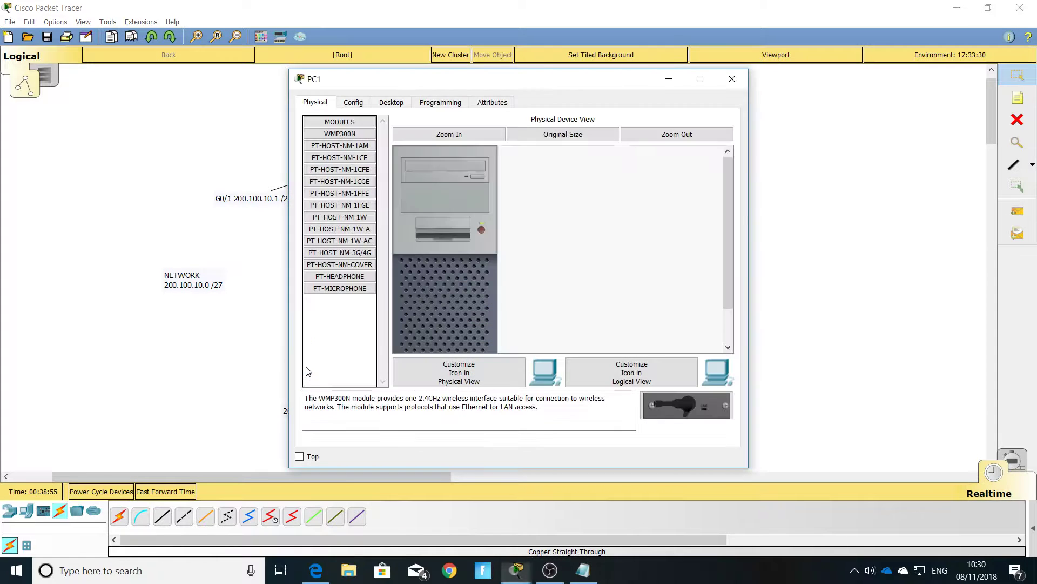
{"action": "left_click", "coordinate": [378, 103]}
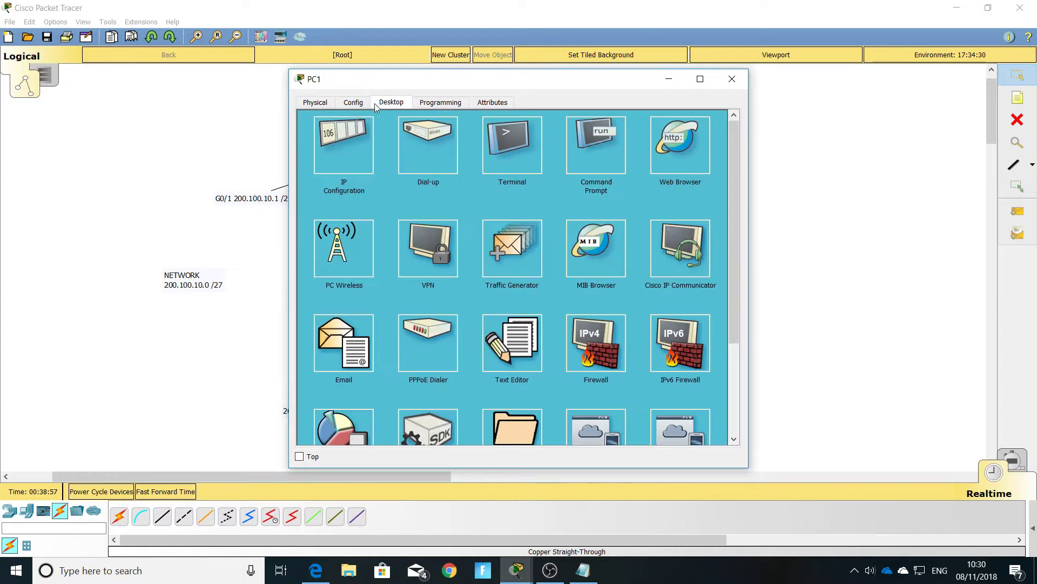
{"action": "left_click", "coordinate": [344, 145]}
{"action": "left_click", "coordinate": [490, 167]}
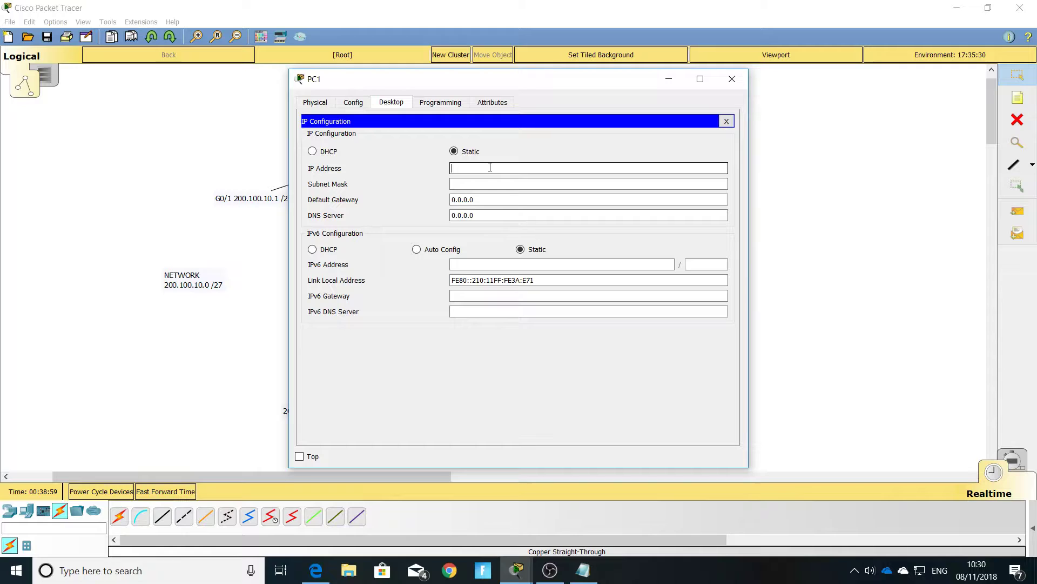
{"action": "type", "text": "200.100.10."}
{"action": "type", "text": "2"}
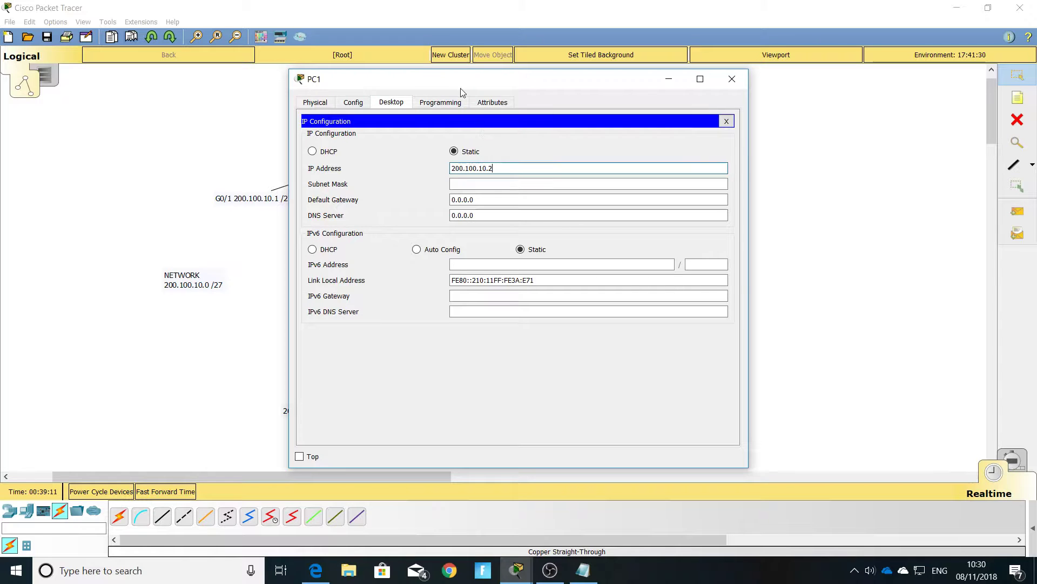
{"action": "left_click_drag", "start_coordinate": [460, 89], "coordinate": [562, 85]}
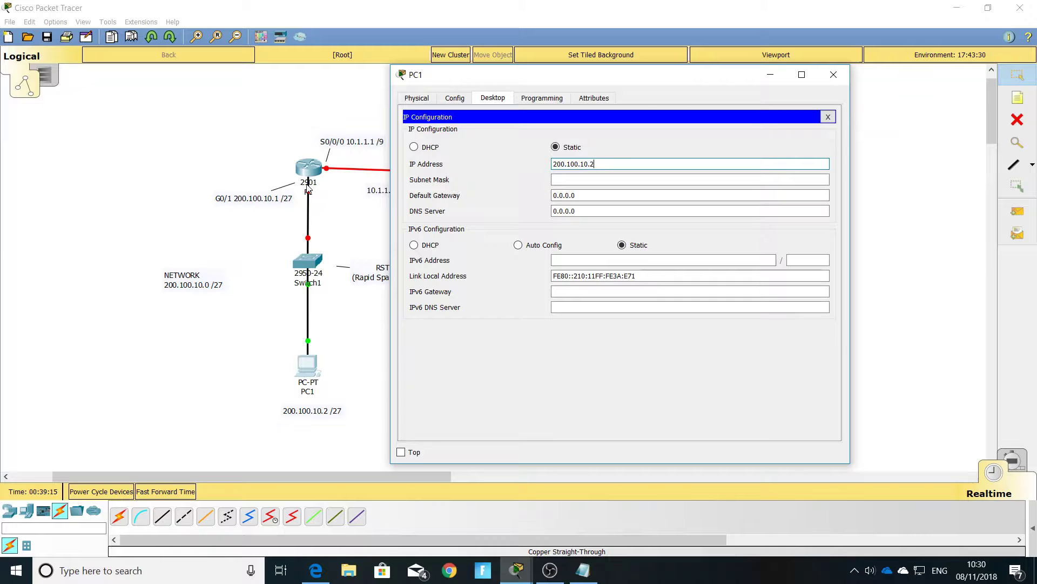
{"action": "left_click", "coordinate": [555, 180]}
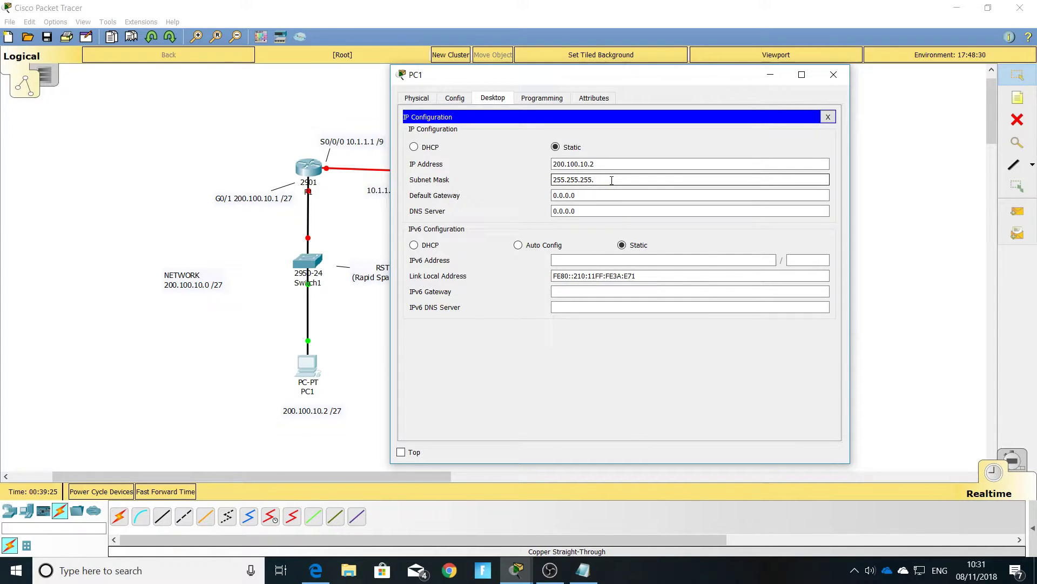
{"action": "type", "text": "224"}
Set PC1's default gateway to 200.100.10.1
{"action": "left_click", "coordinate": [602, 199]}
{"action": "left_click_drag", "start_coordinate": [571, 195], "coordinate": [537, 203]}
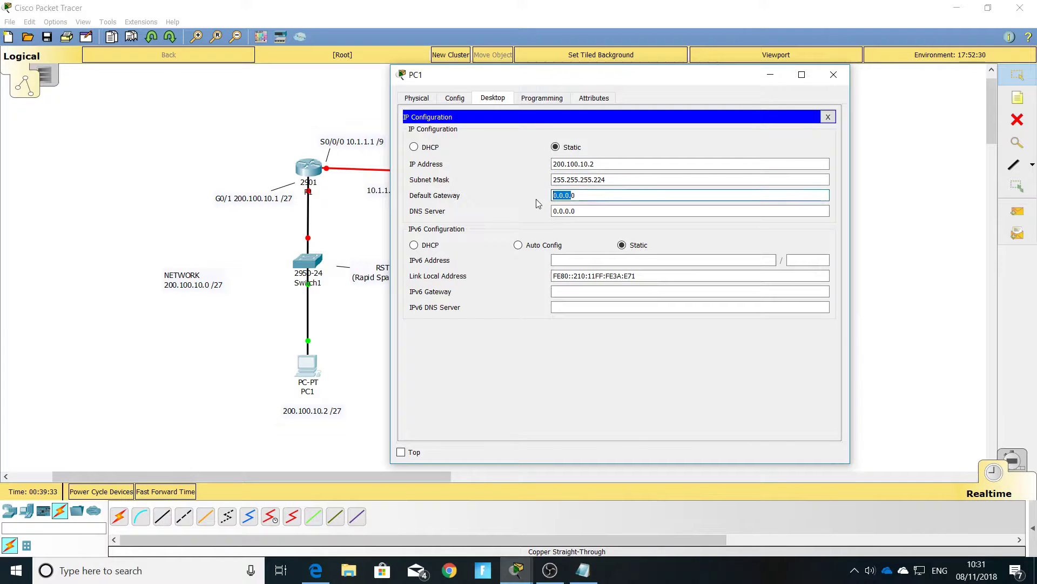
{"action": "type", "text": "200"}
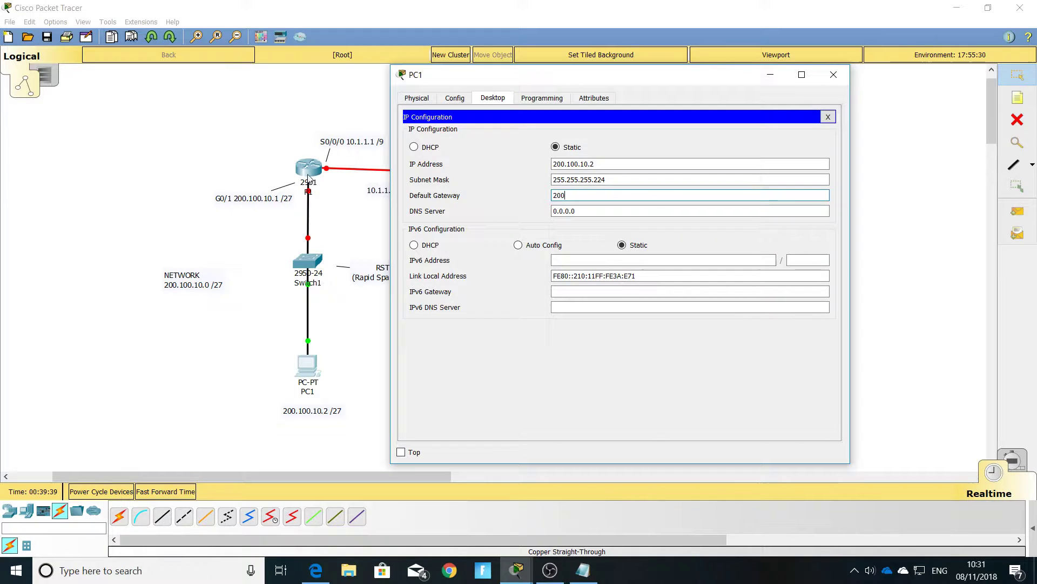
{"action": "type", "text": ".100.10.1"}
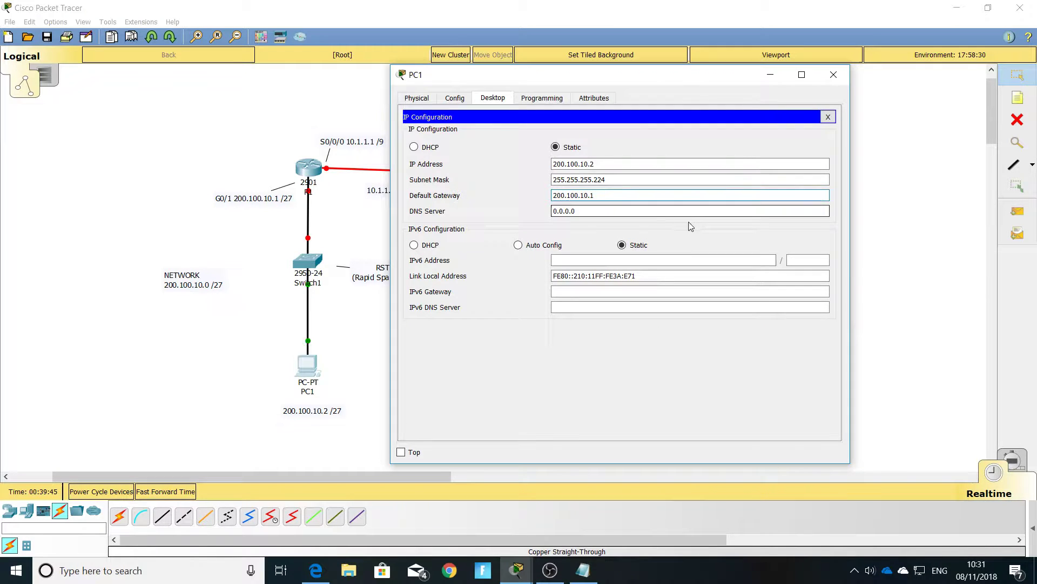
Check PC1's subnet mask against the subnet notes PDF and close PC1's window
{"action": "left_click", "coordinate": [618, 163]}
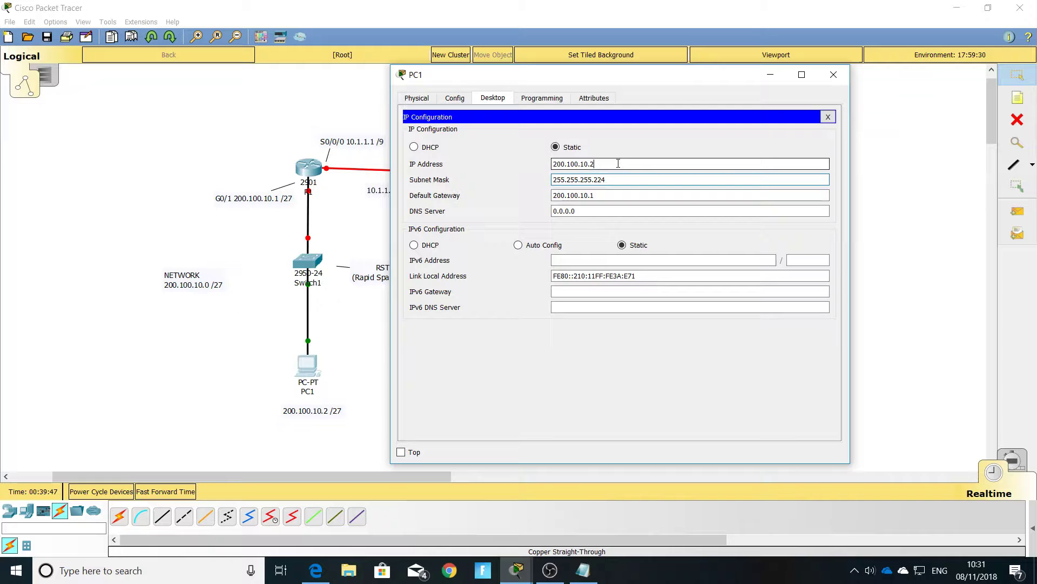
{"action": "left_click", "coordinate": [306, 575]}
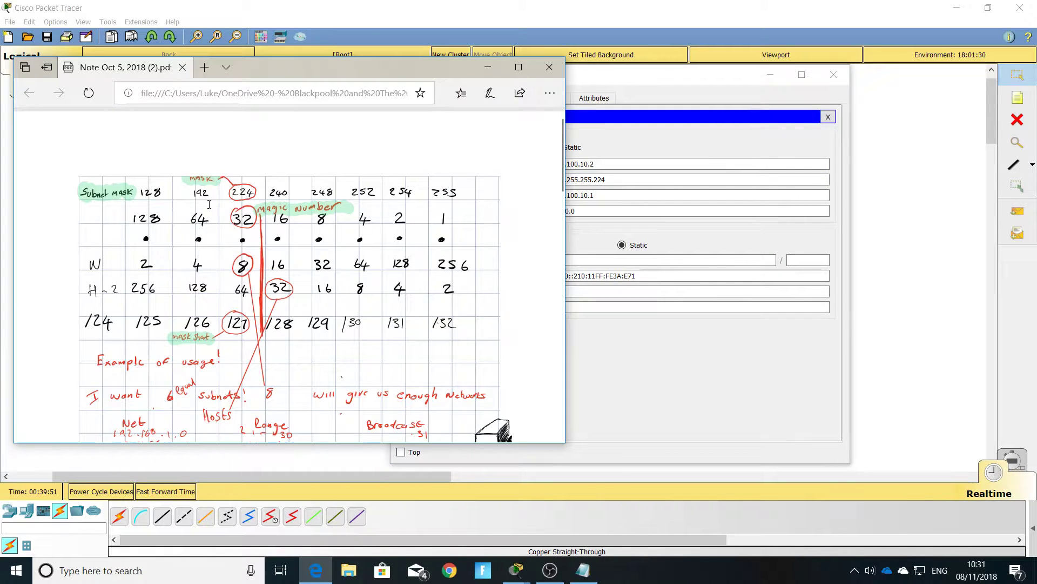
{"action": "left_click", "coordinate": [488, 67]}
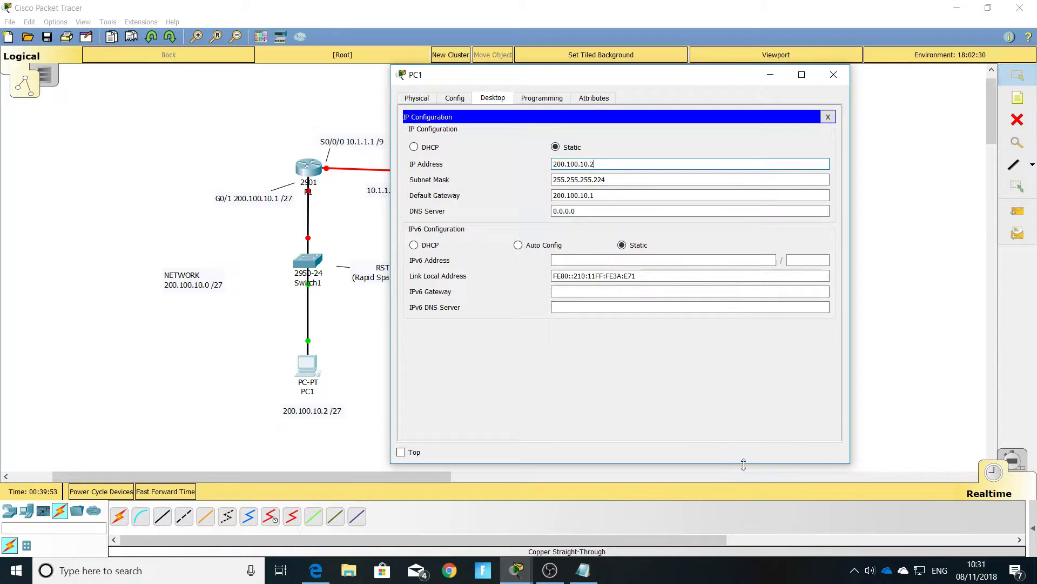
{"action": "left_click", "coordinate": [455, 98]}
{"action": "left_click", "coordinate": [424, 102]}
{"action": "left_click", "coordinate": [834, 75]}
Give PC2 the static IP address 200.100.20.2 with subnet mask 255.255.255.240
{"action": "left_click", "coordinate": [475, 361]}
{"action": "left_click", "coordinate": [386, 108]}
{"action": "left_click", "coordinate": [352, 160]}
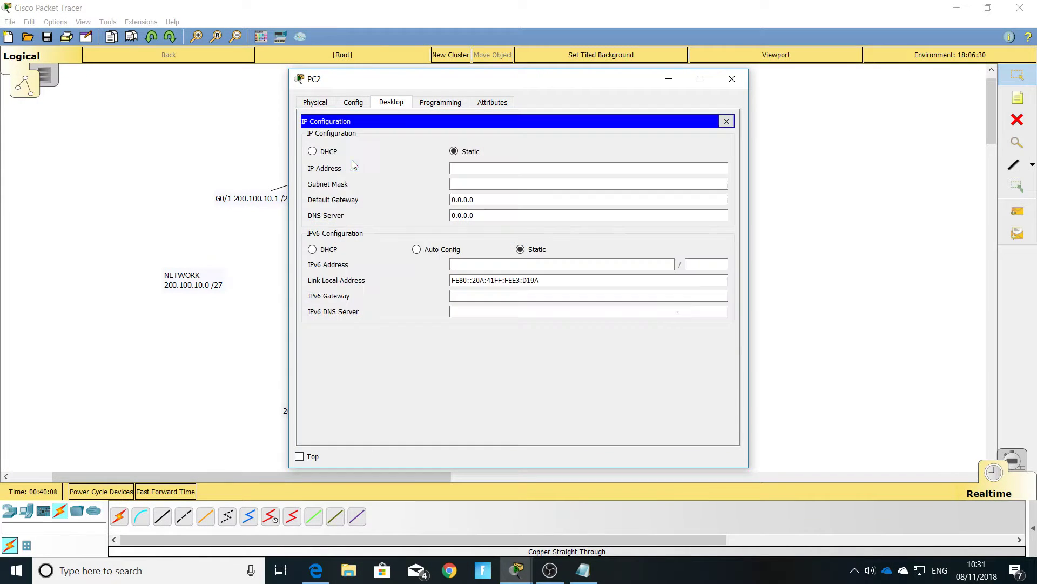
{"action": "left_click", "coordinate": [500, 168]}
{"action": "type", "text": "200"}
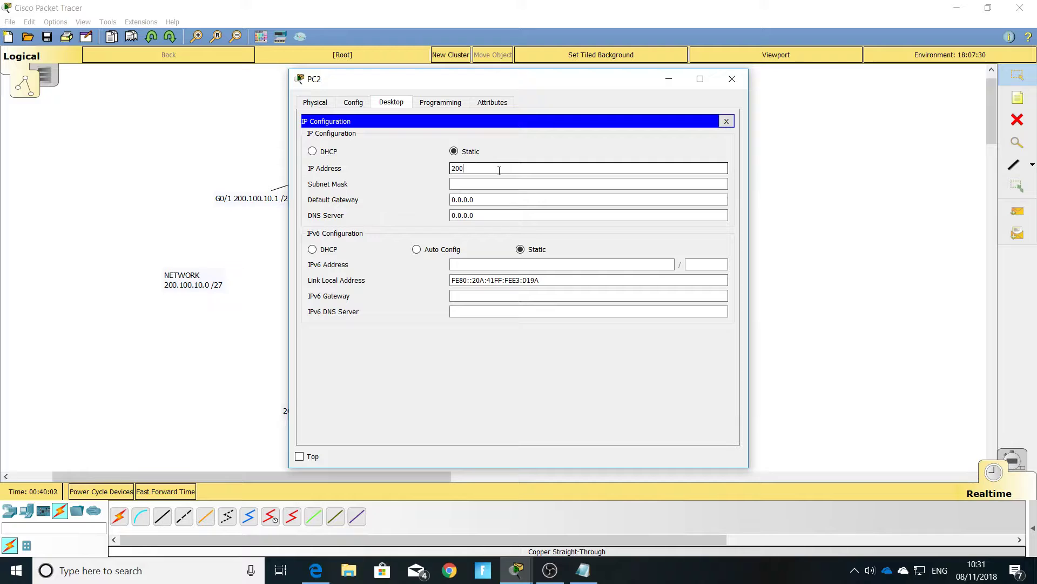
{"action": "type", "text": ".100.20.2"}
{"action": "left_click", "coordinate": [480, 184]}
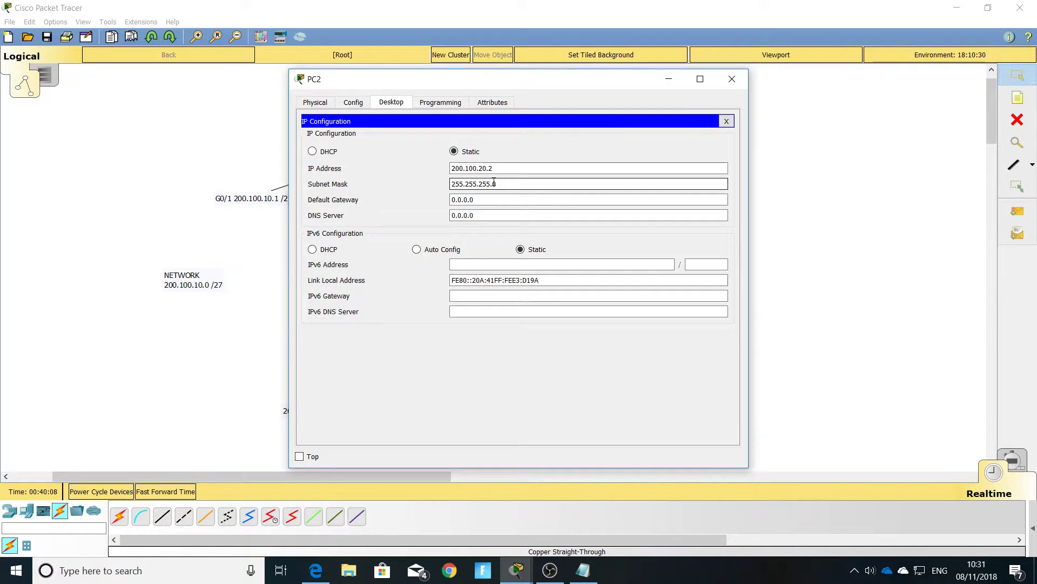
{"action": "type", "text": "24"}
Set PC2's default gateway to 200.100.20.1 and close PC2's window
{"action": "left_click", "coordinate": [498, 199]}
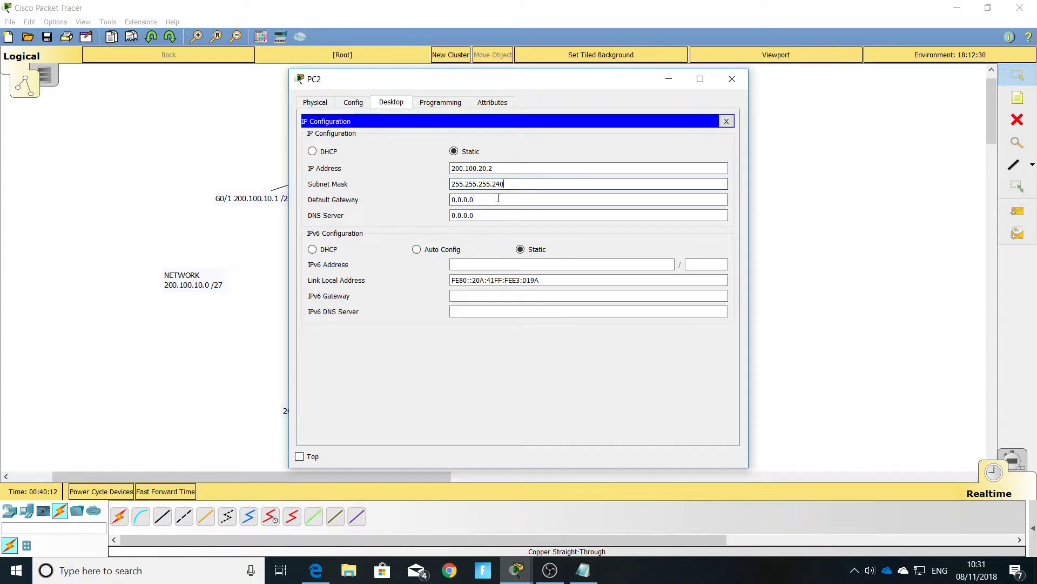
{"action": "key", "text": "BackSpace"}
{"action": "key", "text": "BackSpace"}
{"action": "key", "text": "BackSpace"}
{"action": "key", "text": "BackSpace"}
{"action": "key", "text": "BackSpace"}
{"action": "key", "text": "BackSpace"}
{"action": "type", "text": "200.100.20."}
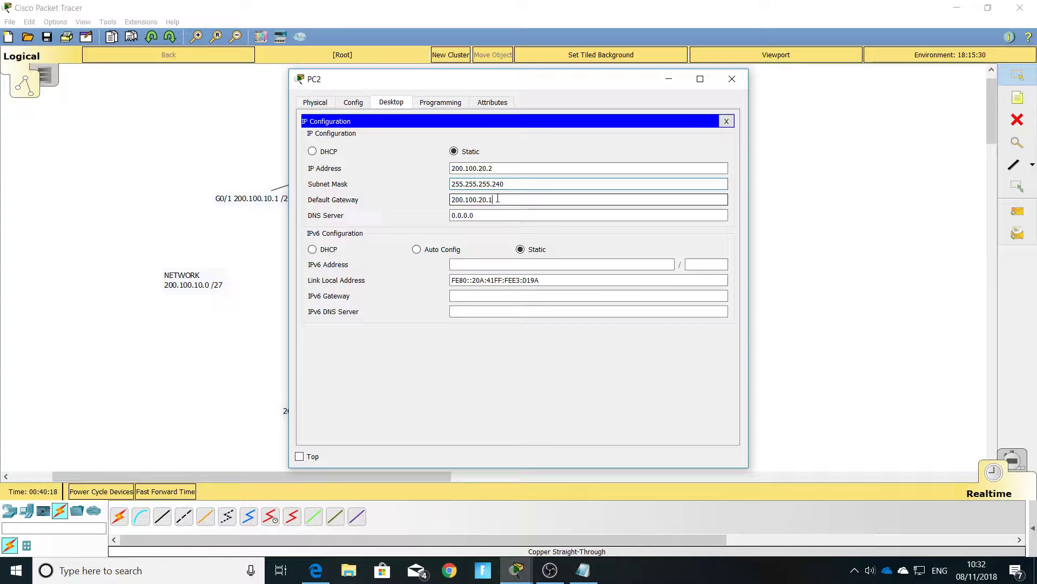
{"action": "type", "text": "1"}
{"action": "left_click", "coordinate": [731, 79]}
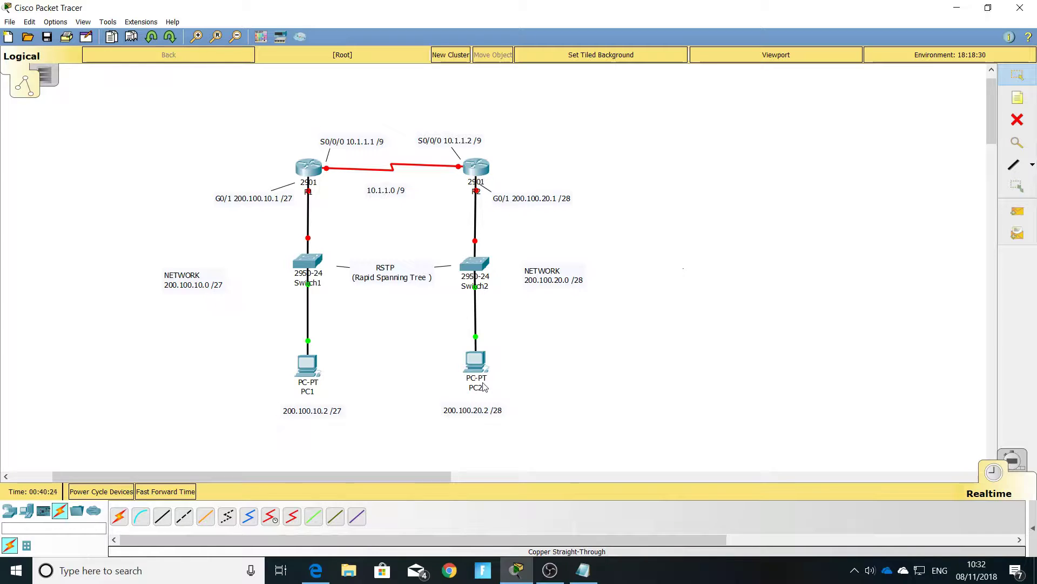
Open Switch1's command line and enter global configuration mode
{"action": "left_click", "coordinate": [311, 266]}
{"action": "left_click", "coordinate": [427, 139]}
{"action": "left_click", "coordinate": [443, 140]}
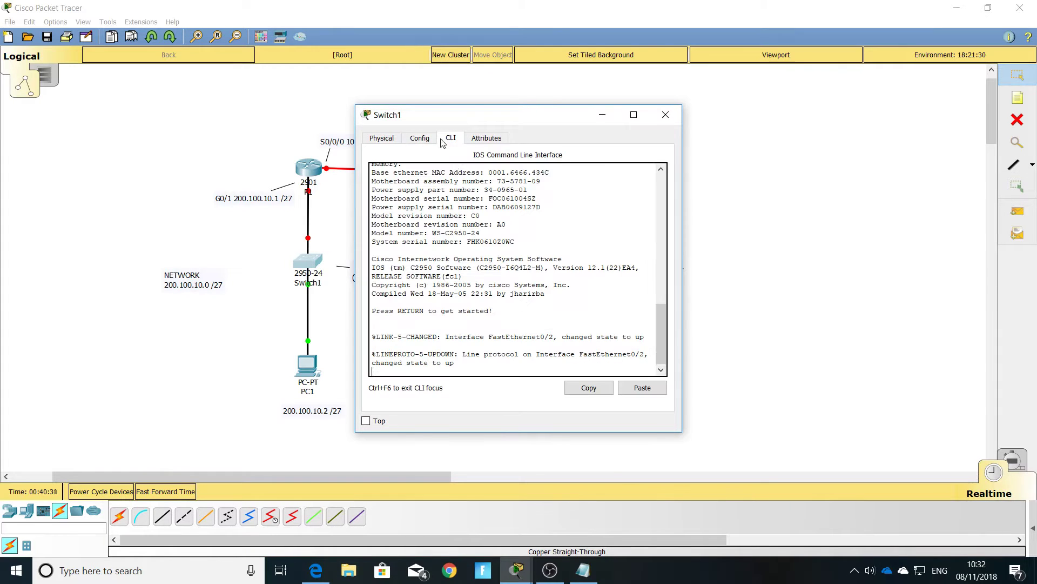
{"action": "key", "text": "Return"}
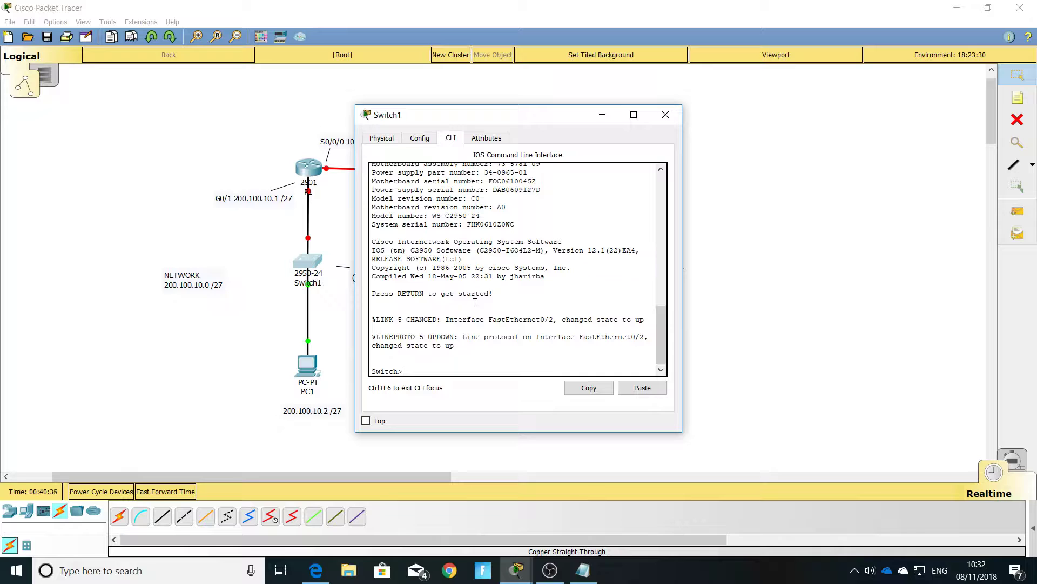
{"action": "type", "text": "en"}
{"action": "key", "text": "Return"}
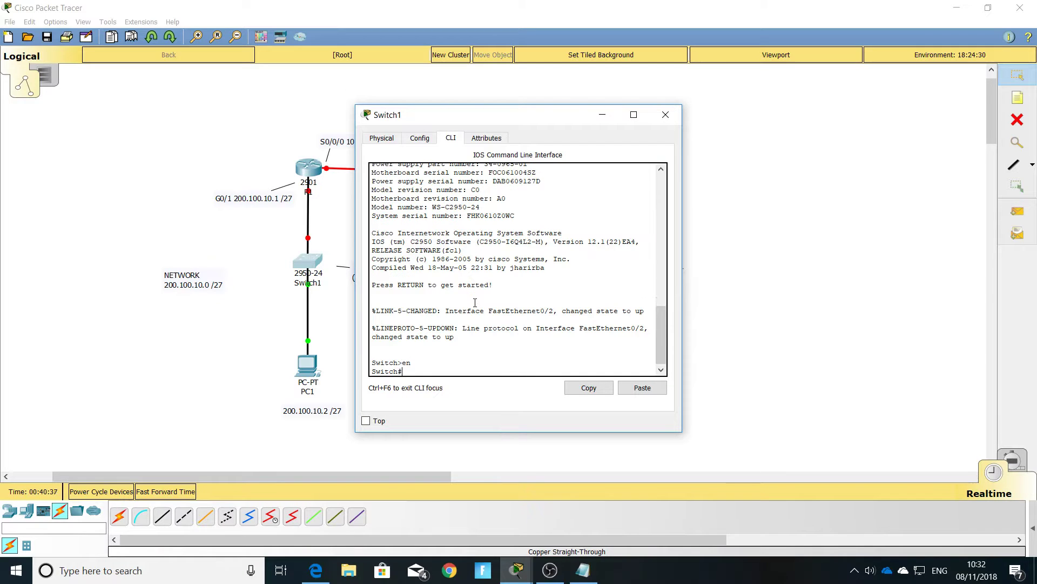
{"action": "type", "text": "conf t"}
{"action": "key", "text": "Return"}
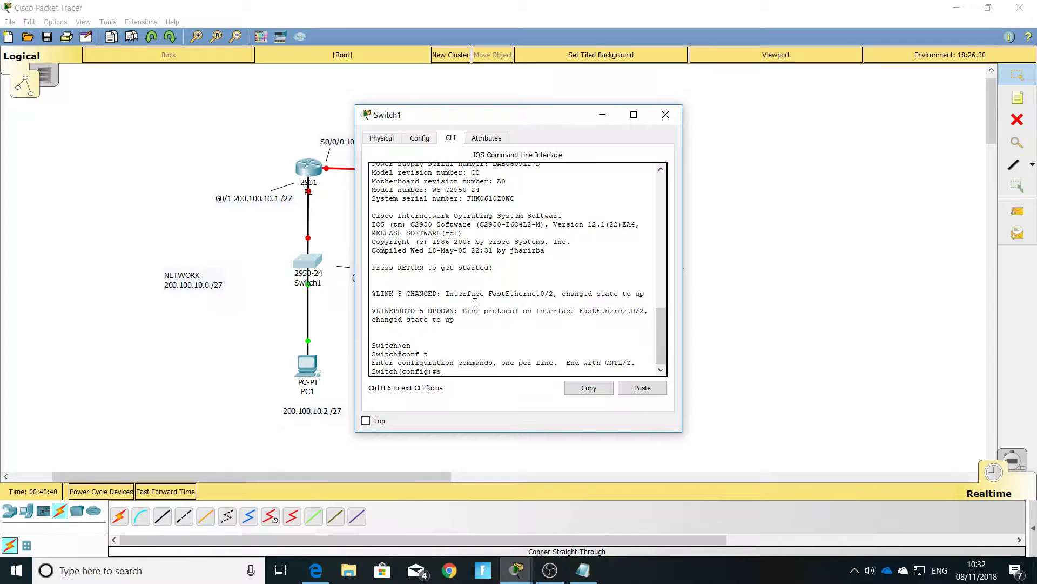
Set Switch1's spanning-tree mode to rapid-pvst and close its window
{"action": "type", "text": "span"}
{"action": "key", "text": "Tab"}
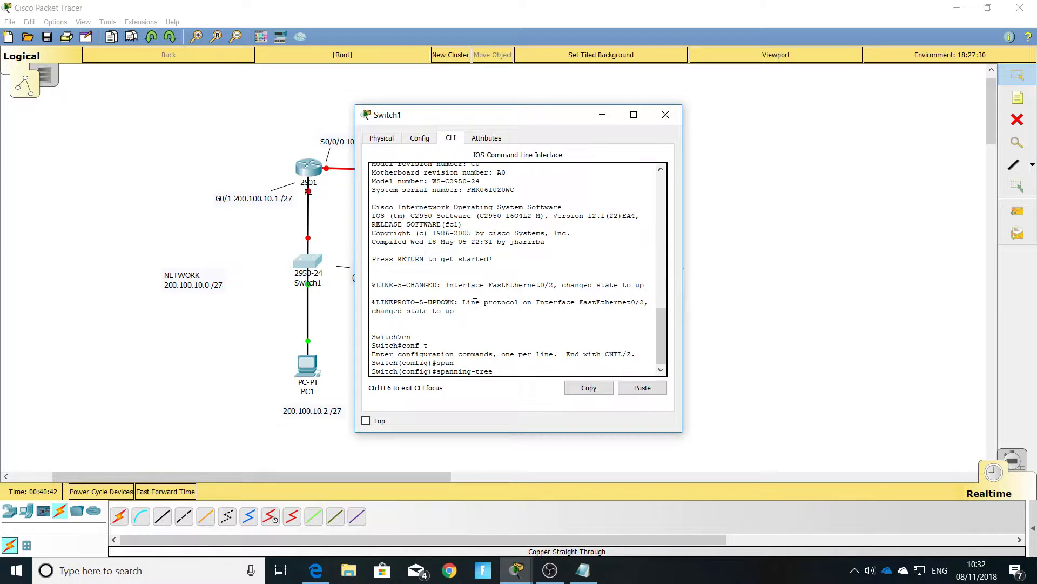
{"action": "type", "text": "mode r"}
{"action": "key", "text": "Tab"}
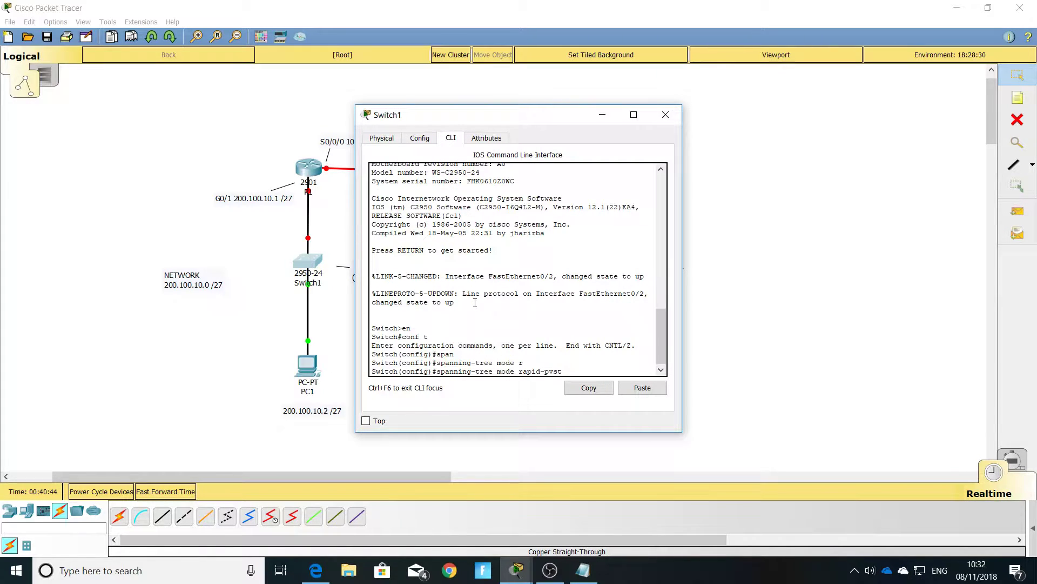
{"action": "key", "text": "Return"}
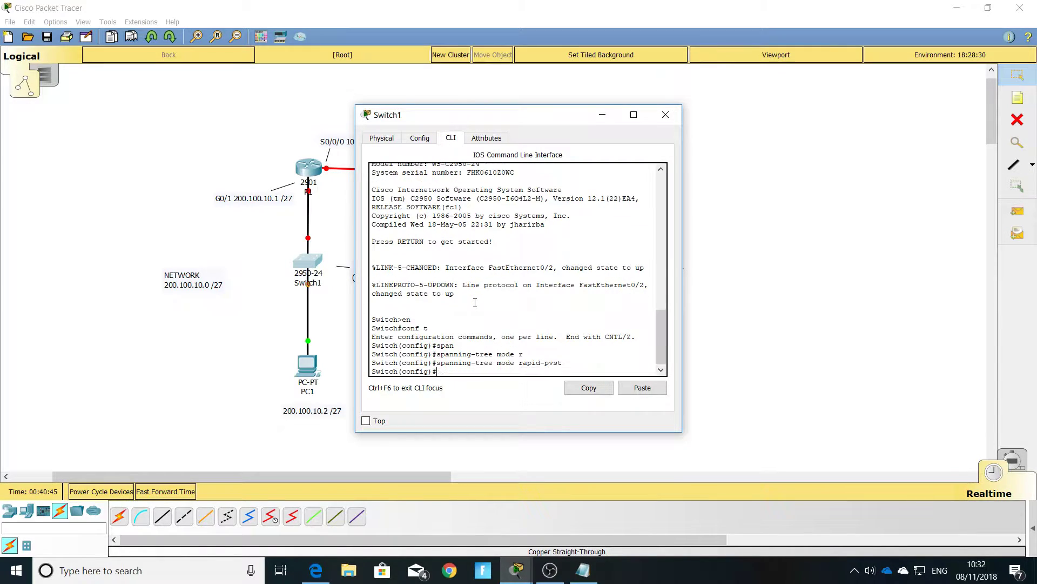
{"action": "left_click", "coordinate": [666, 115]}
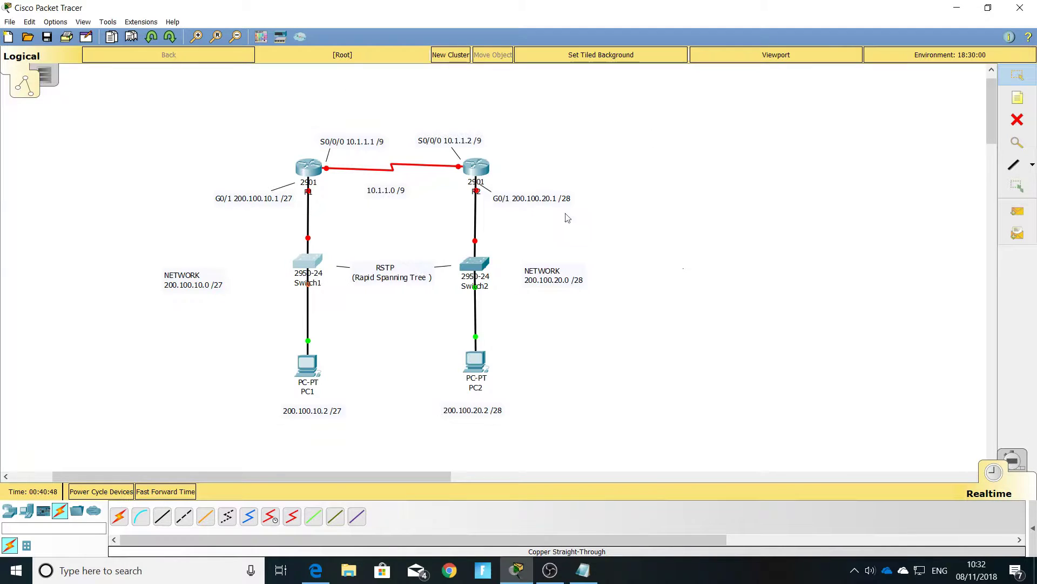
Open Switch2's command line and enter global configuration mode
{"action": "left_click", "coordinate": [479, 268]}
{"action": "left_click", "coordinate": [451, 138]}
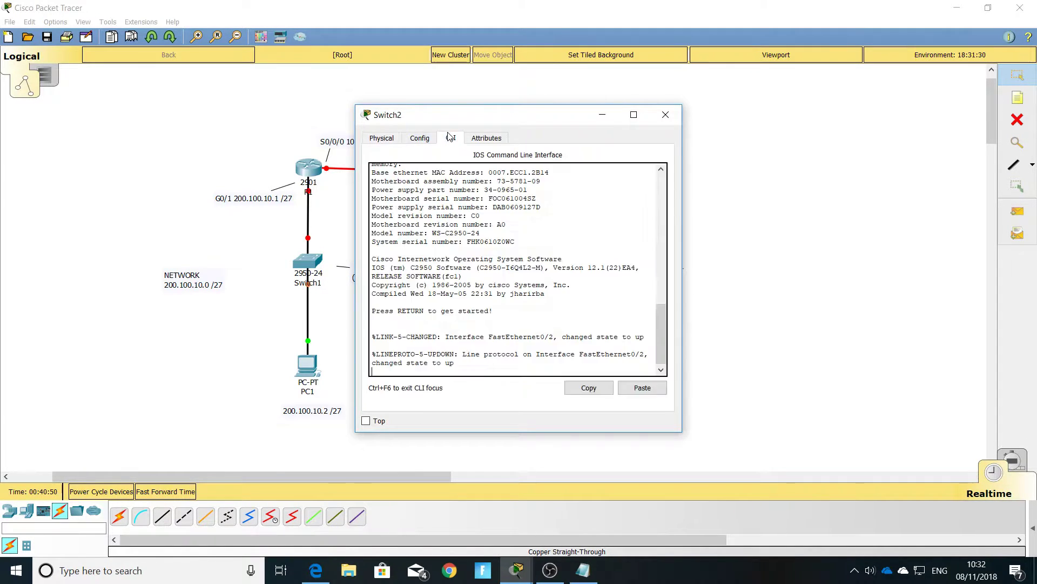
{"action": "key", "text": "Return"}
{"action": "key", "text": "Return"}
{"action": "type", "text": "en"}
{"action": "key", "text": "Return"}
{"action": "type", "text": "confing"}
{"action": "key", "text": "BackSpace"}
{"action": "key", "text": "BackSpace"}
{"action": "key", "text": "BackSpace"}
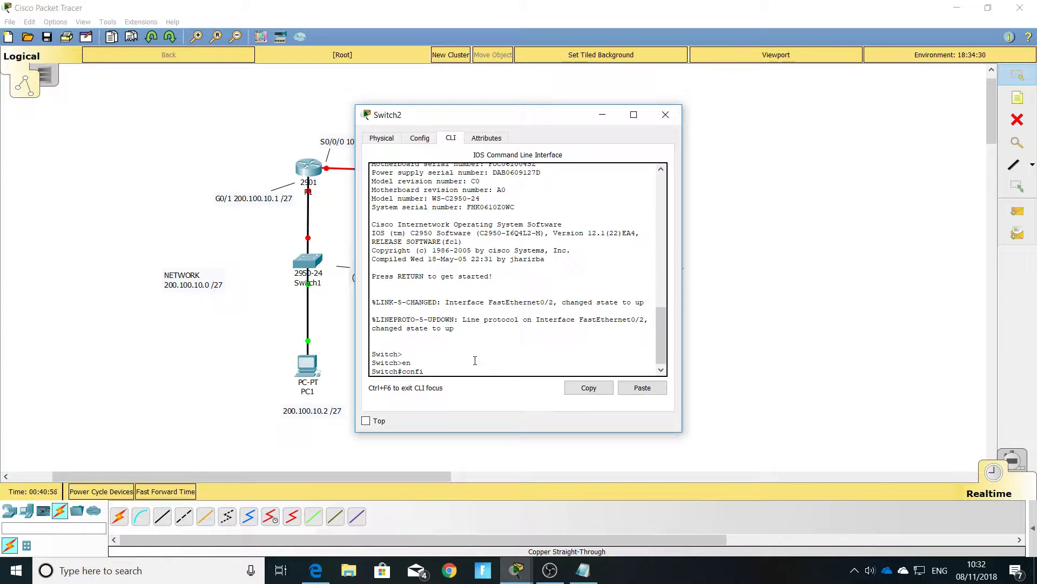
{"action": "type", "text": "t"}
{"action": "key", "text": "Return"}
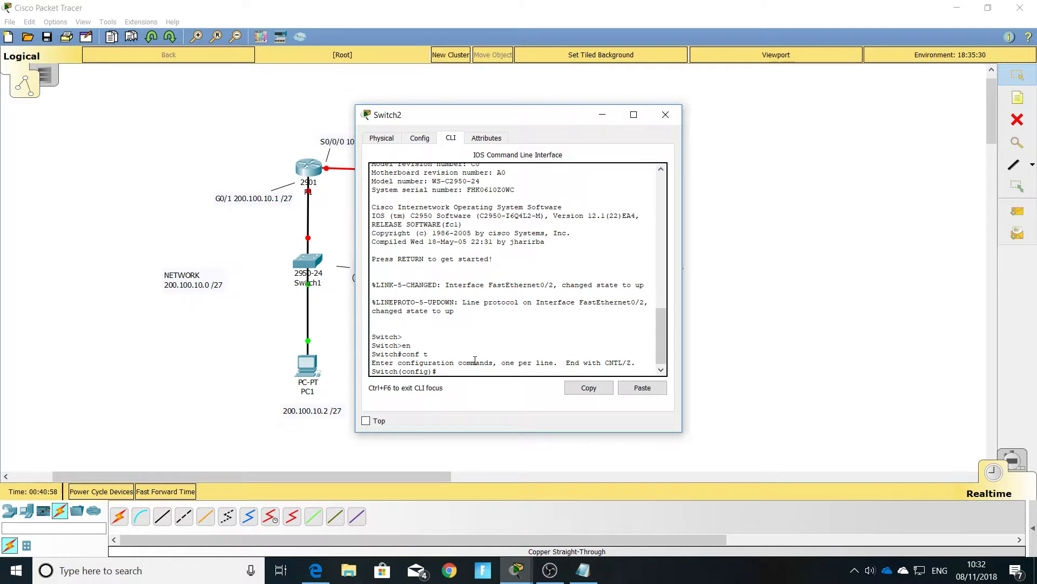
Set Switch2's spanning-tree mode to rapid-pvst and close its window
{"action": "type", "text": "spa"}
{"action": "key", "text": "Tab"}
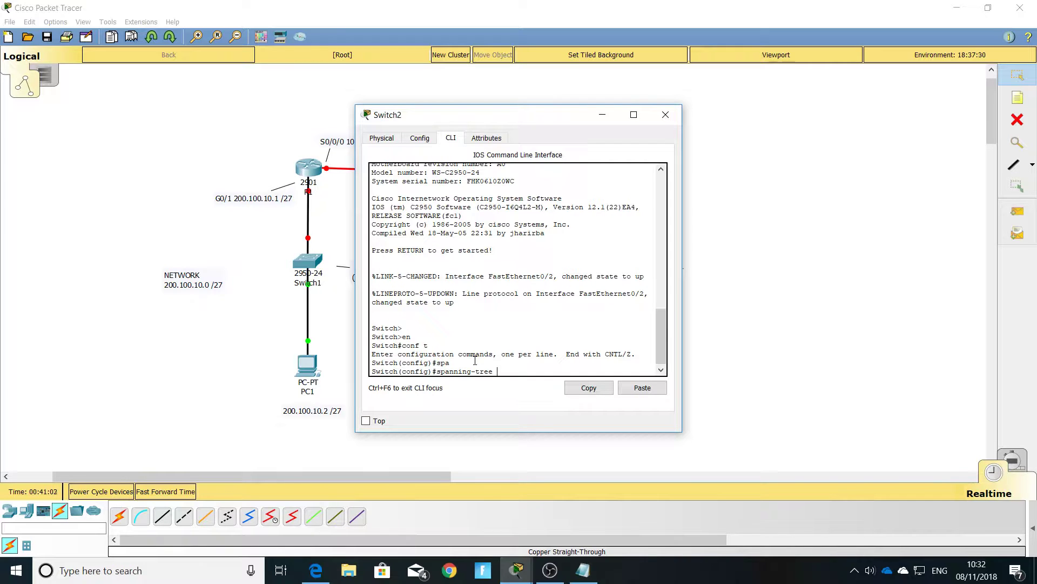
{"action": "type", "text": "mode r"}
{"action": "key", "text": "Tab"}
{"action": "key", "text": "Return"}
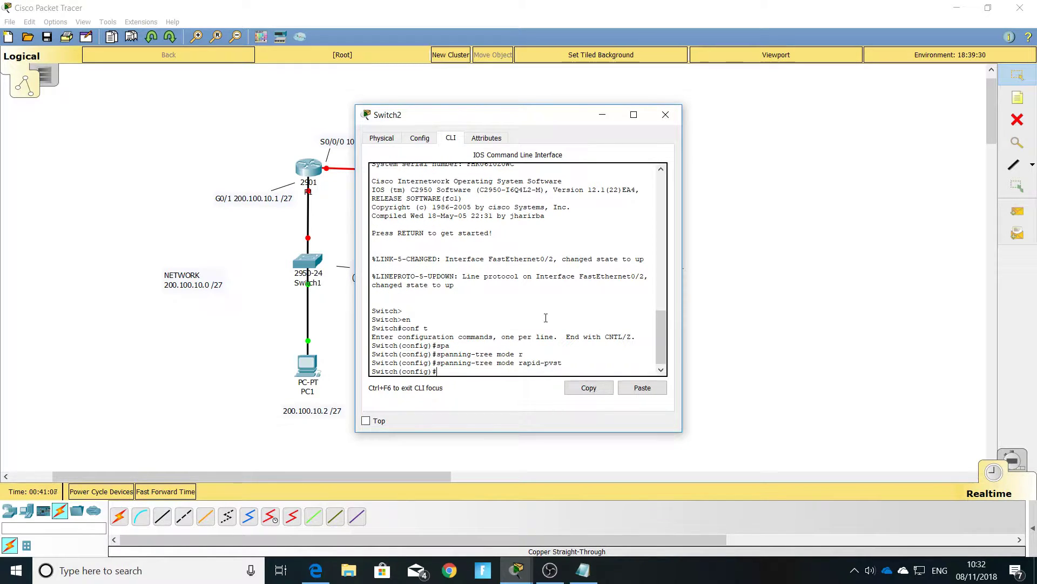
{"action": "left_click", "coordinate": [670, 115]}
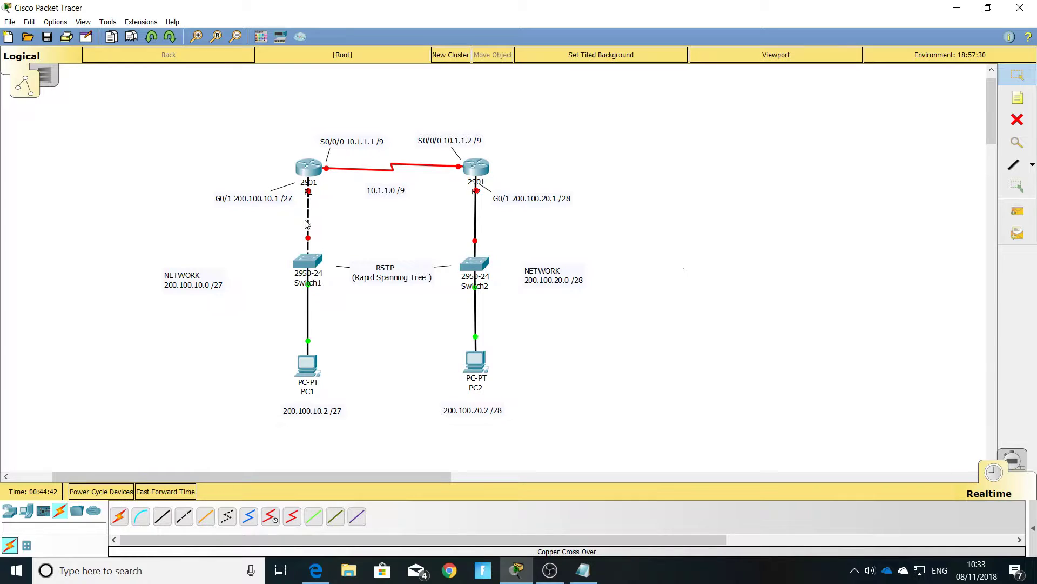
Replace the crossover cable between R1 and Switch1 with a copper straight-through cable from R1's GigabitEthernet0/1 to Switch1's FastEthernet0/1
{"action": "left_click", "coordinate": [1018, 119]}
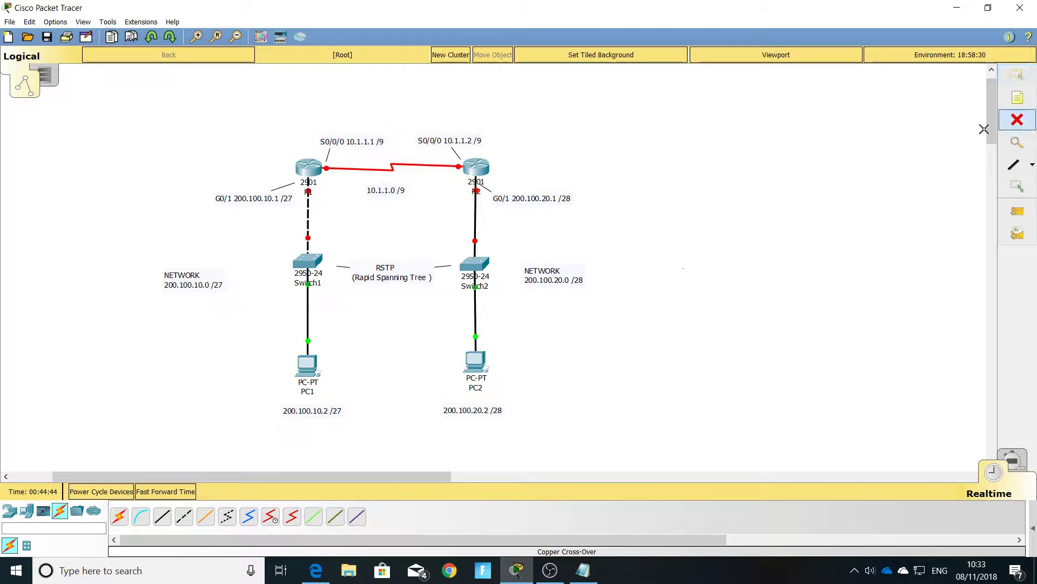
{"action": "left_click", "coordinate": [308, 223]}
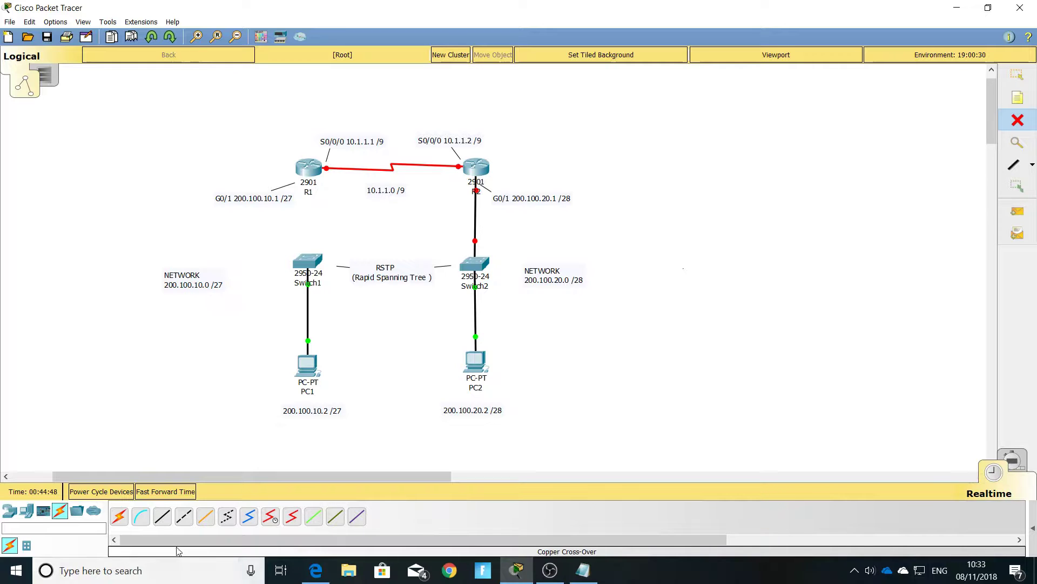
{"action": "left_click", "coordinate": [162, 516]}
{"action": "left_click", "coordinate": [306, 175]}
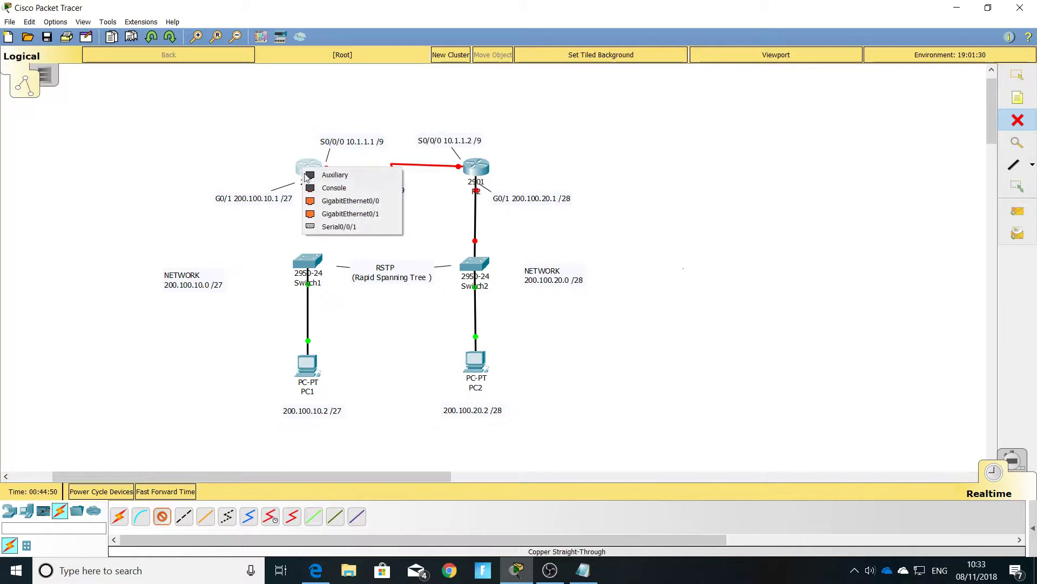
{"action": "left_click", "coordinate": [350, 213]}
{"action": "left_click", "coordinate": [310, 263]}
{"action": "left_click", "coordinate": [342, 291]}
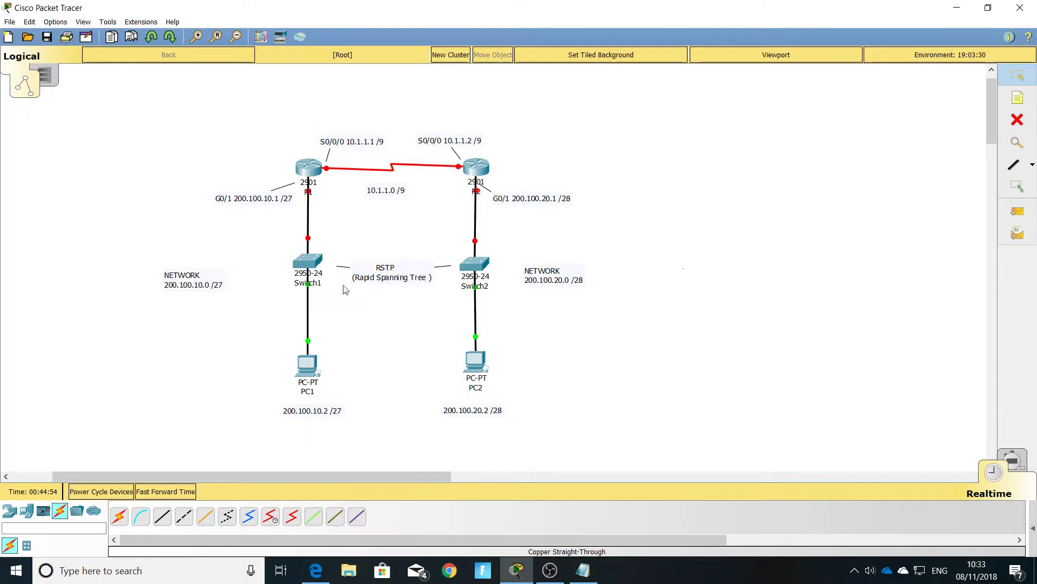
Open R1's command line and enable its serial interface S0/0/0 with no shut
{"action": "left_click", "coordinate": [308, 169]}
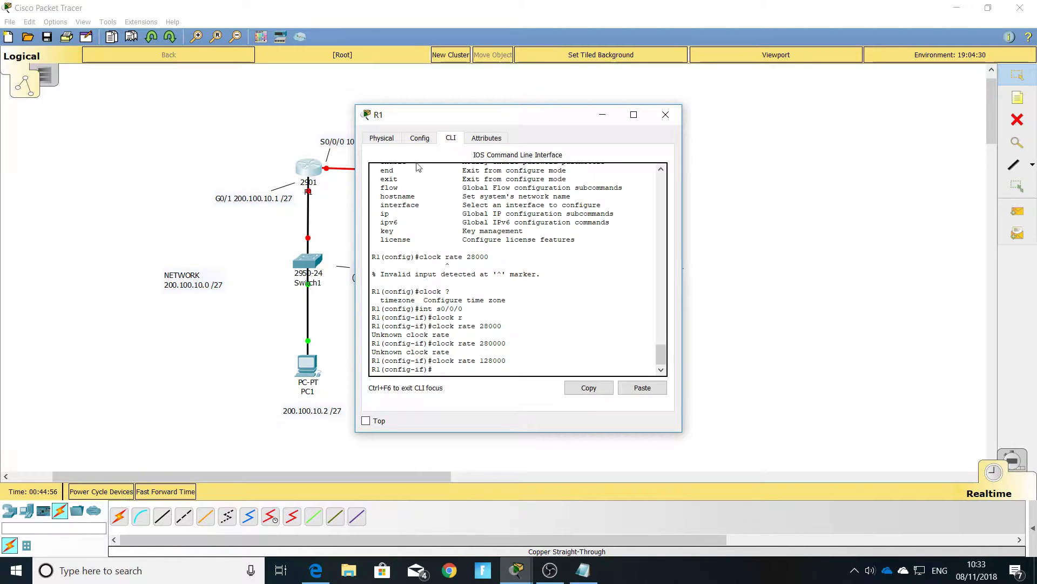
{"action": "left_click", "coordinate": [383, 140]}
{"action": "left_click", "coordinate": [424, 139]}
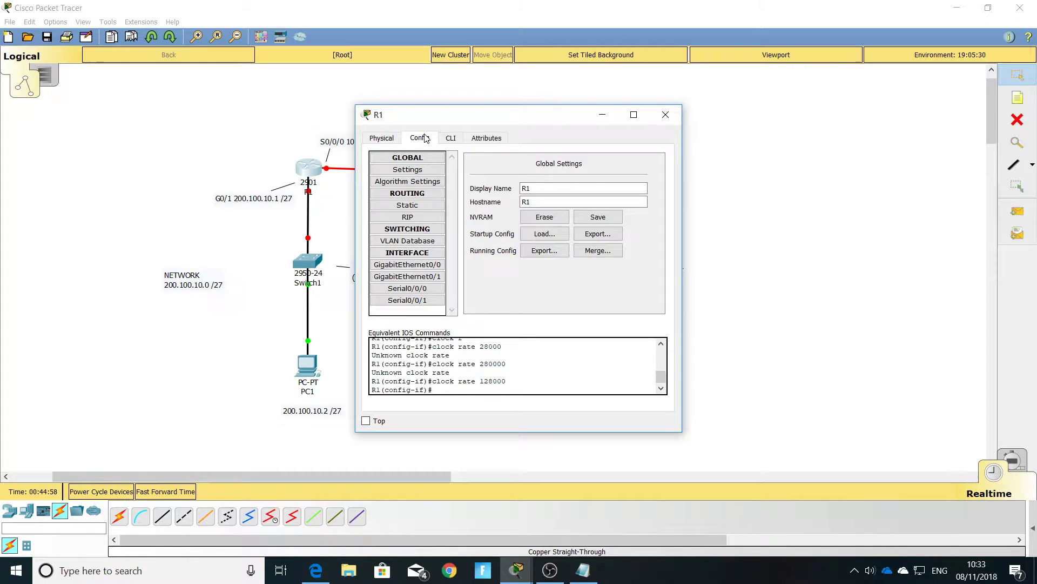
{"action": "left_click", "coordinate": [448, 139]}
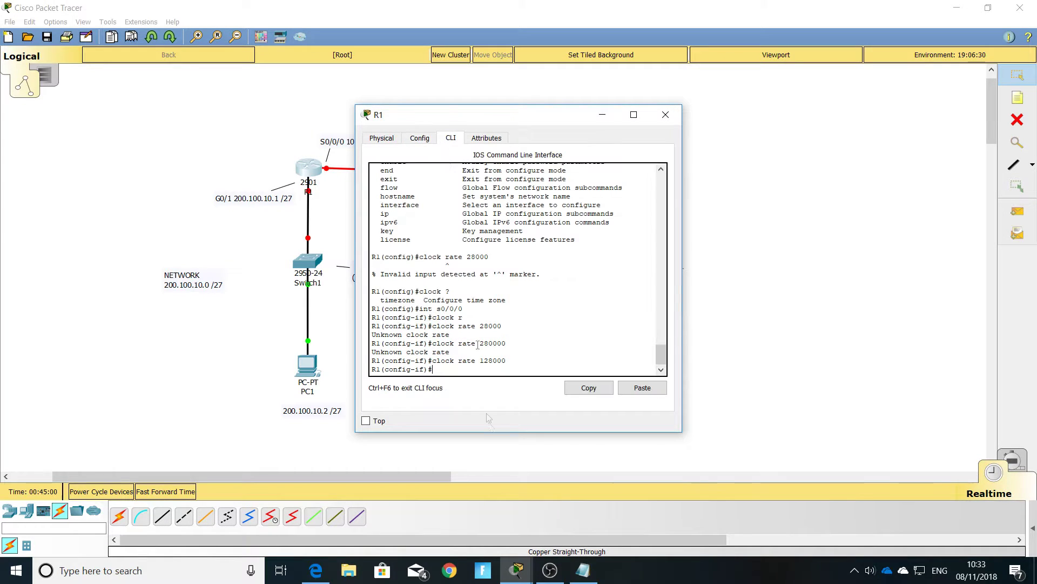
{"action": "key", "text": "Return"}
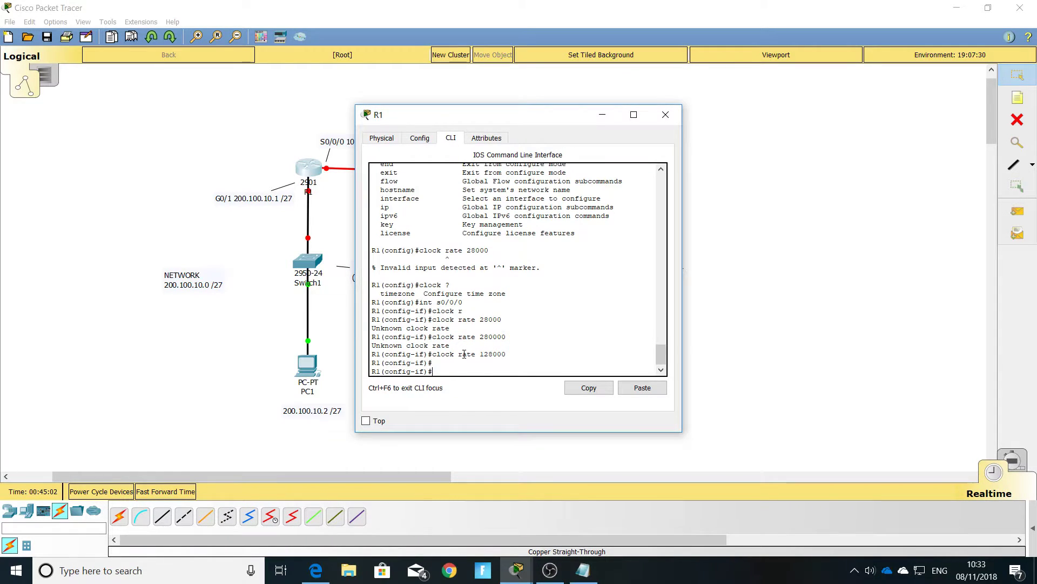
{"action": "type", "text": "no shut"}
{"action": "key", "text": "Return"}
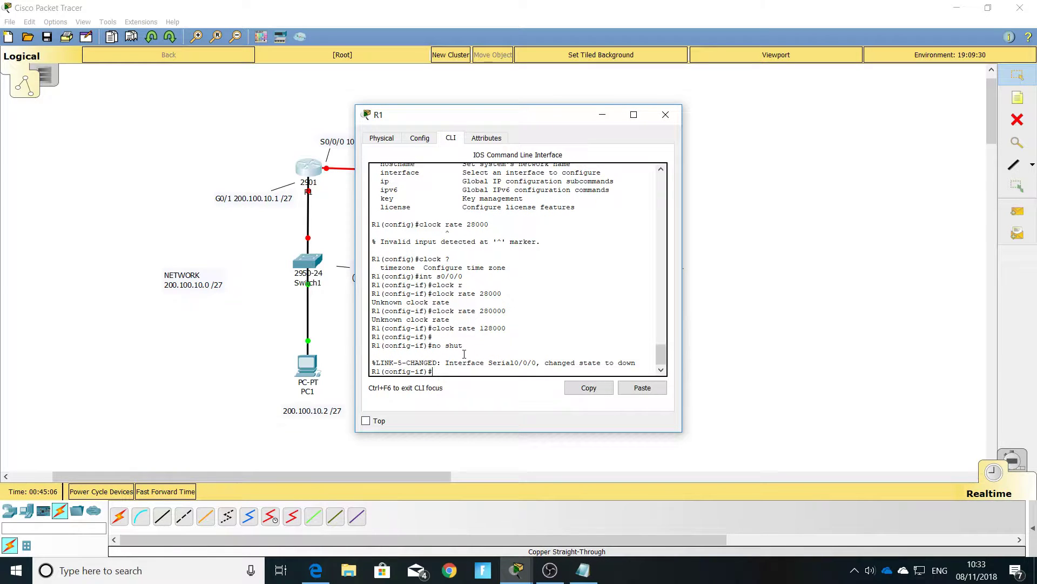
Enable R1's interface g0/1 with no shut
{"action": "type", "text": "int g0/1"}
{"action": "key", "text": "Return"}
{"action": "type", "text": "no shut"}
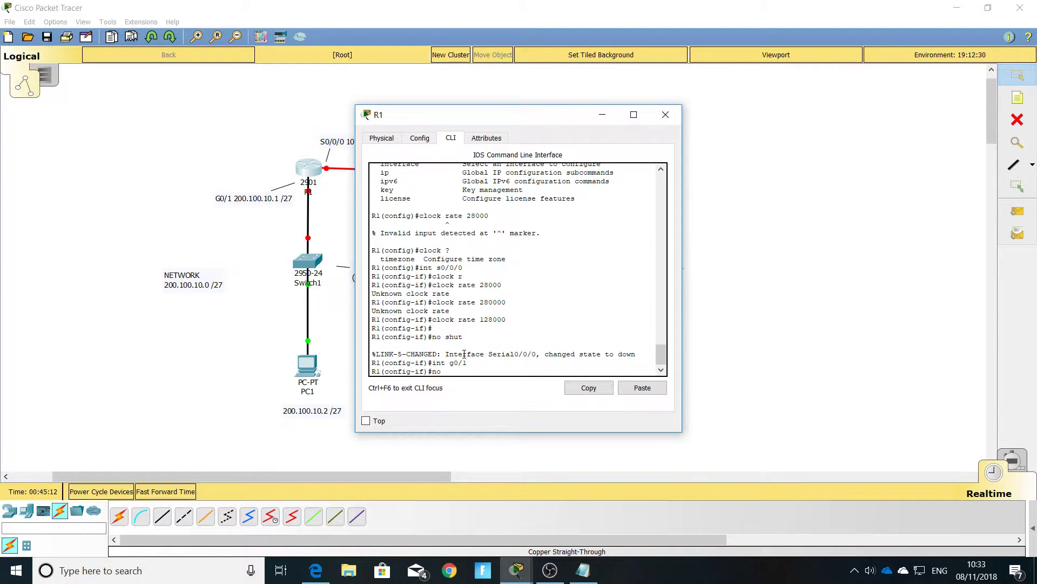
{"action": "key", "text": "Return"}
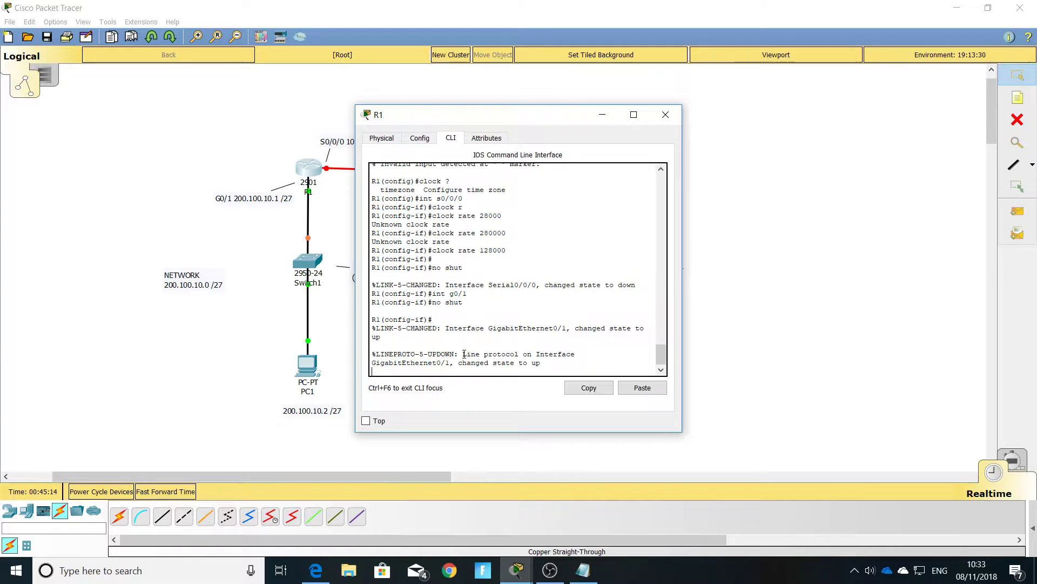
Enable interface f0/1 on Switch1 with no shut and close the switch's window
{"action": "left_click", "coordinate": [309, 263]}
{"action": "key", "text": "Return"}
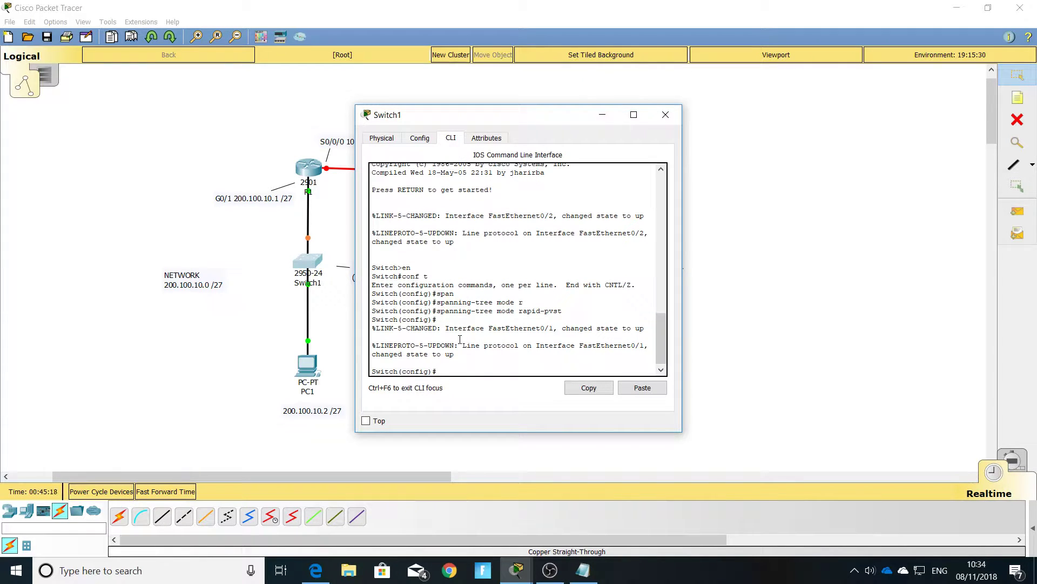
{"action": "type", "text": "int f0/1"}
{"action": "key", "text": "Return"}
{"action": "type", "text": "no shut"}
{"action": "key", "text": "Return"}
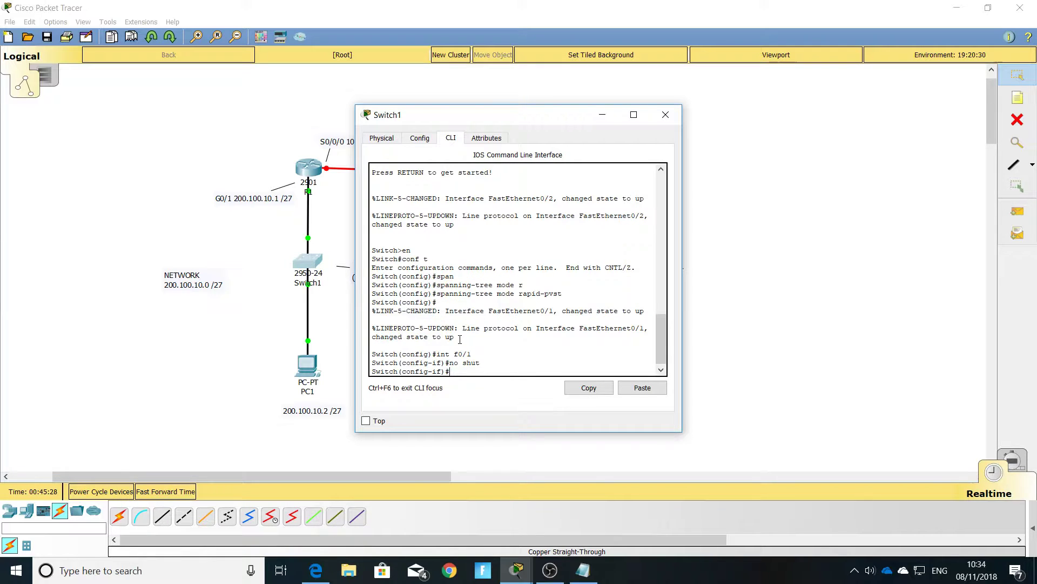
{"action": "left_click", "coordinate": [665, 115]}
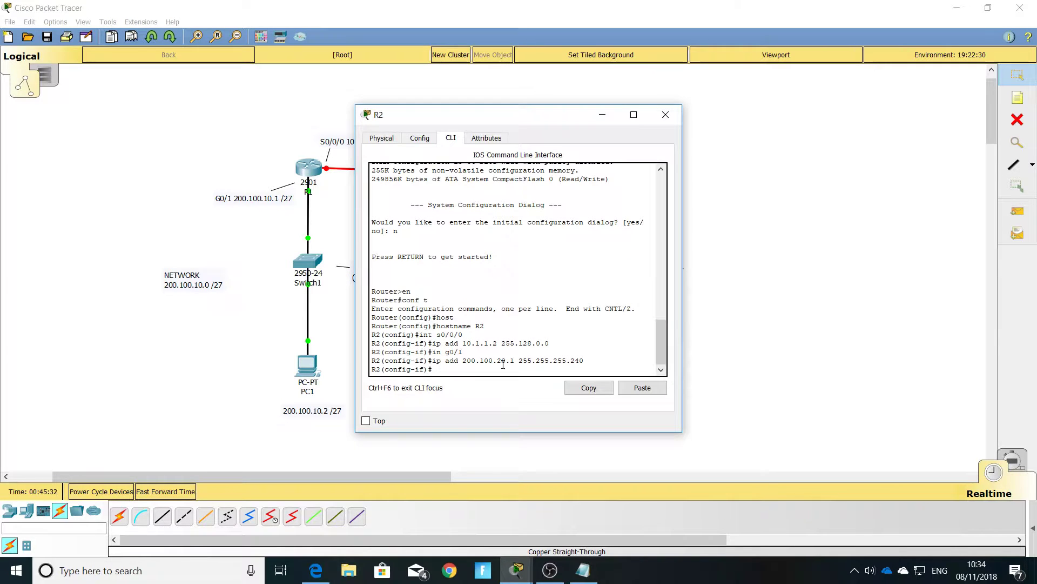
Enable R2's interfaces g0/1 and s0/0/0 with no shut and close R2's window
{"action": "key", "text": "Return"}
{"action": "type", "text": "no shut"}
{"action": "key", "text": "Return"}
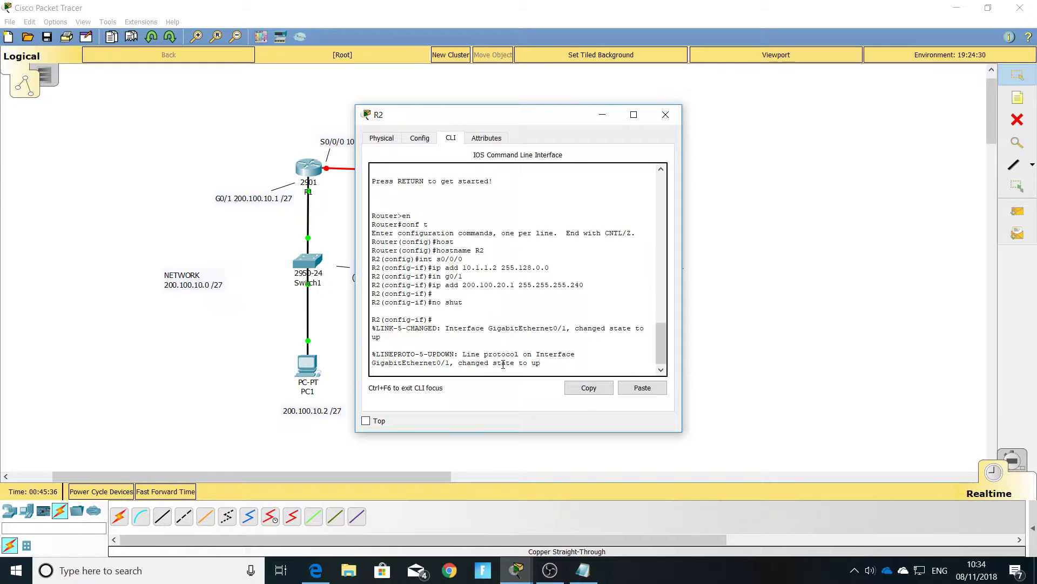
{"action": "type", "text": "int s0/0/0"}
{"action": "key", "text": "Return"}
{"action": "type", "text": "no shut"}
{"action": "key", "text": "Return"}
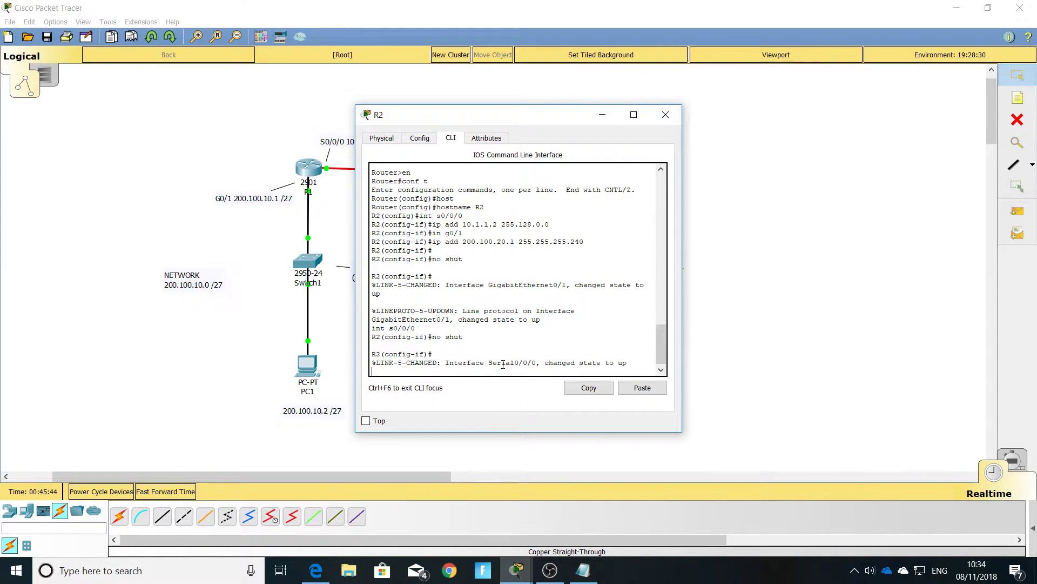
{"action": "left_click", "coordinate": [666, 115]}
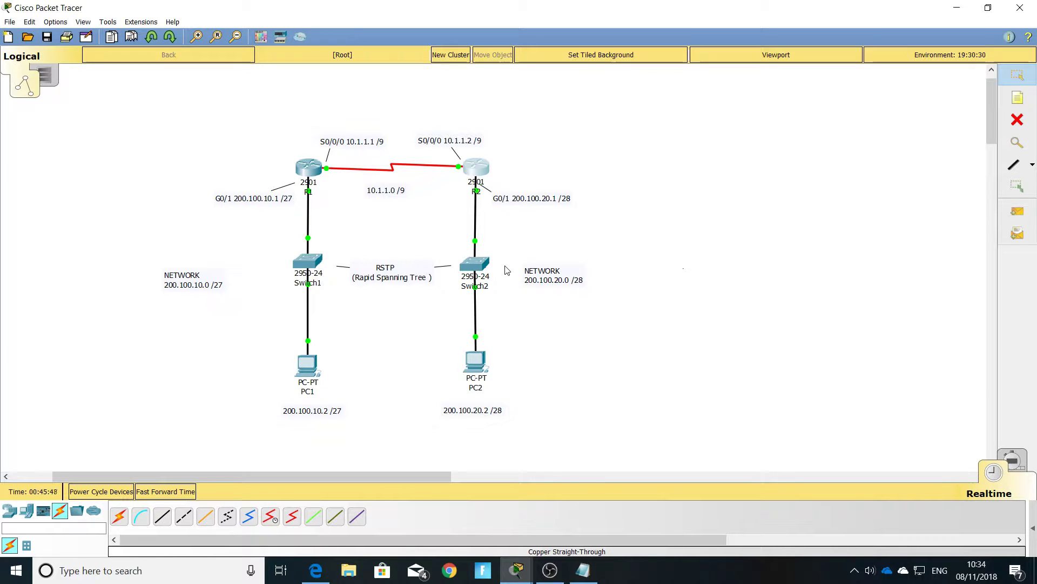
Test the serial link from R1 by pinging R2 at 10.1.1.2 in configuration mode
{"action": "left_click", "coordinate": [306, 173]}
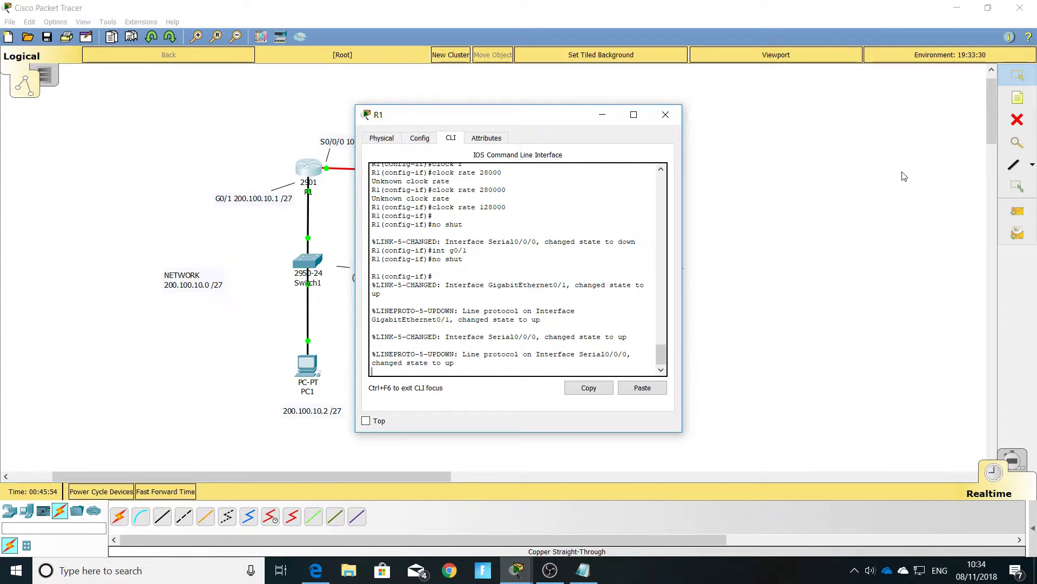
{"action": "left_click_drag", "start_coordinate": [508, 123], "coordinate": [796, 139]}
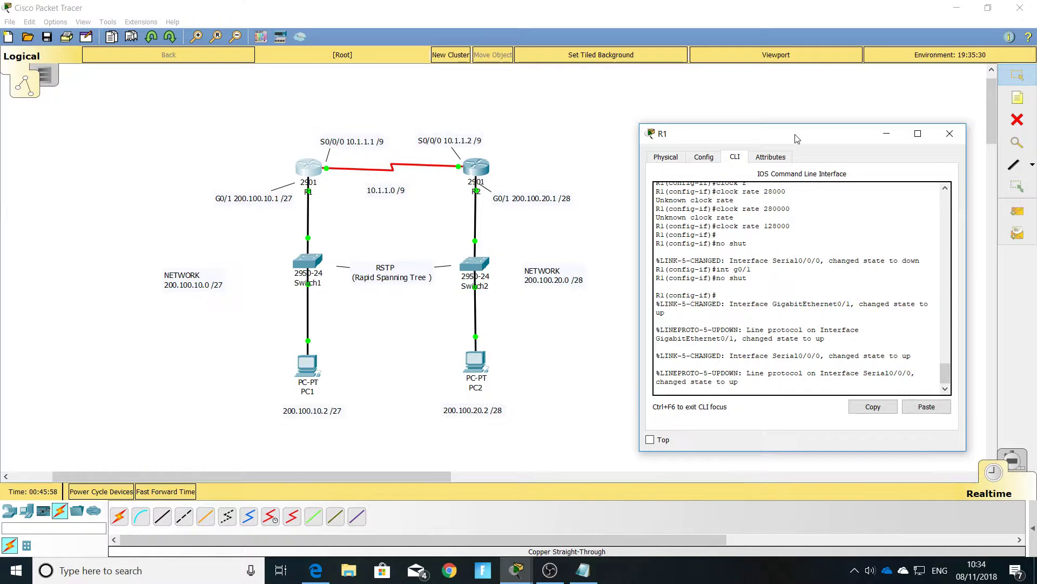
{"action": "key", "text": "Return"}
{"action": "key", "text": "Return"}
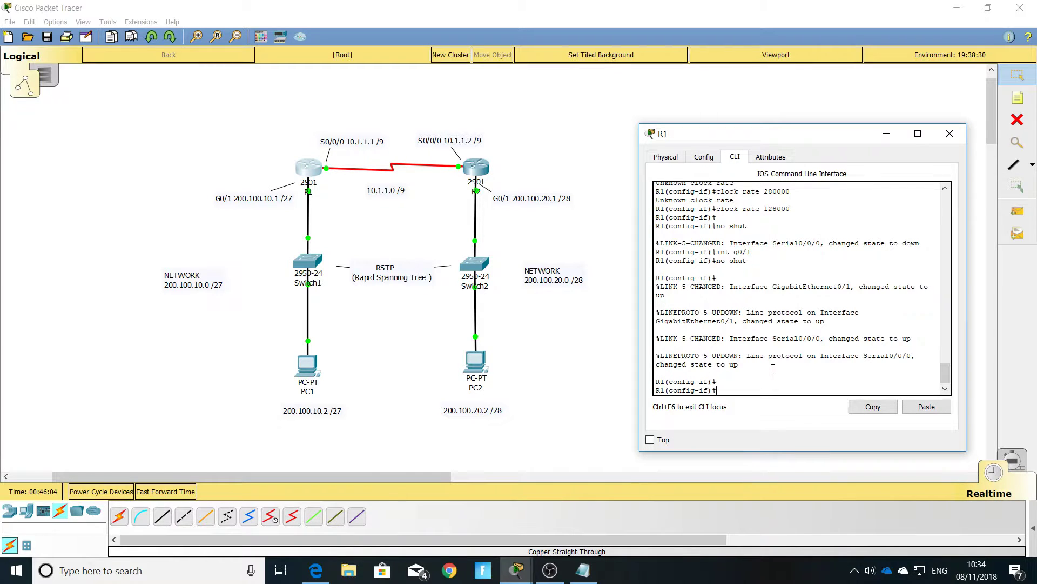
{"action": "type", "text": "en"}
{"action": "type", "text": "do ping"}
{"action": "type", "text": " 10"}
{"action": "type", "text": ".1.1.2"}
{"action": "key", "text": "Return"}
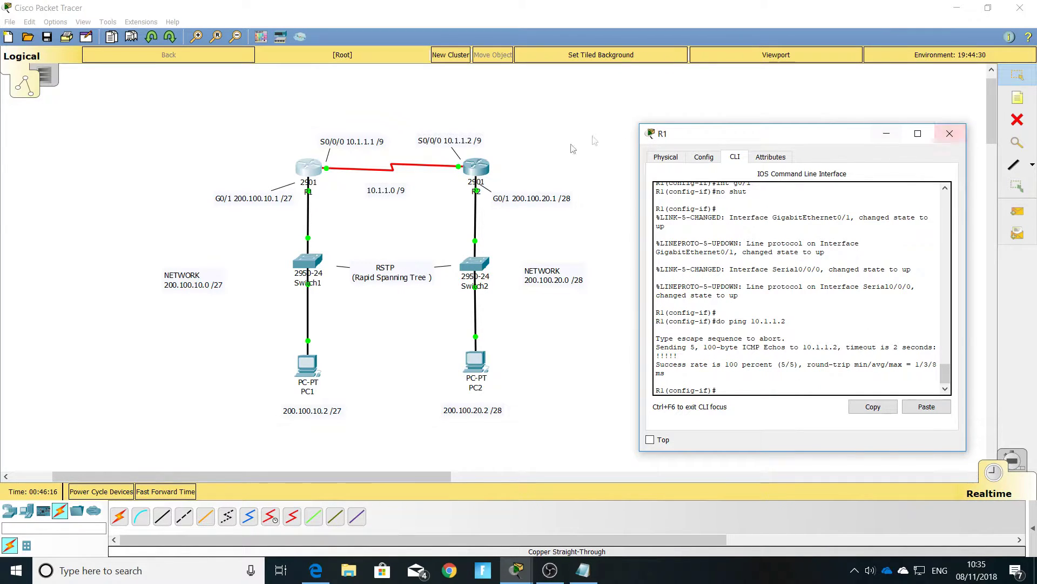
Test the serial link from R2 by pinging R1 at 10.1.1.1, and close R2's window
{"action": "left_click", "coordinate": [476, 167]}
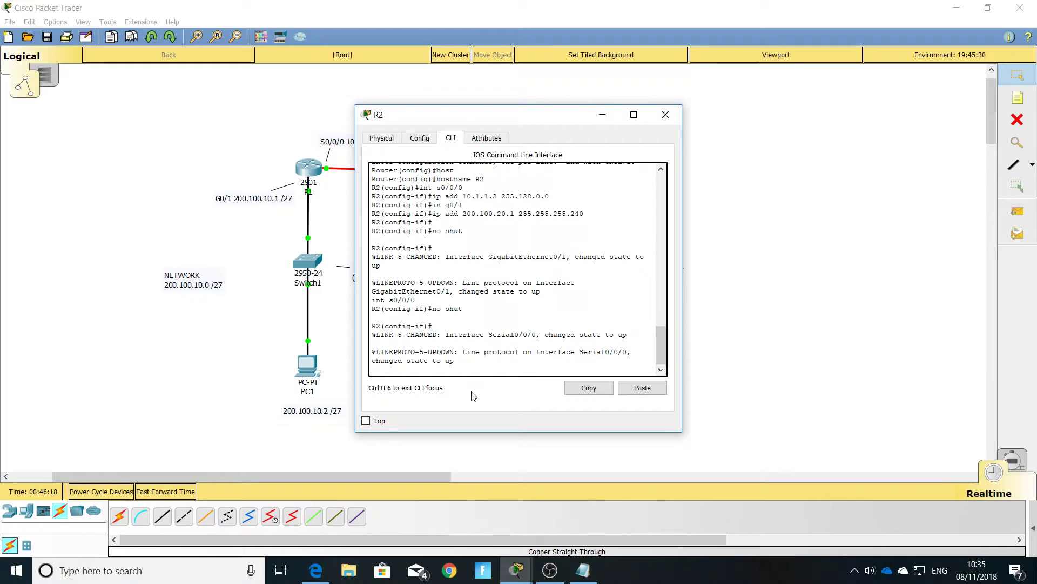
{"action": "key", "text": "Return"}
{"action": "type", "text": "do ping 10/1/1/"}
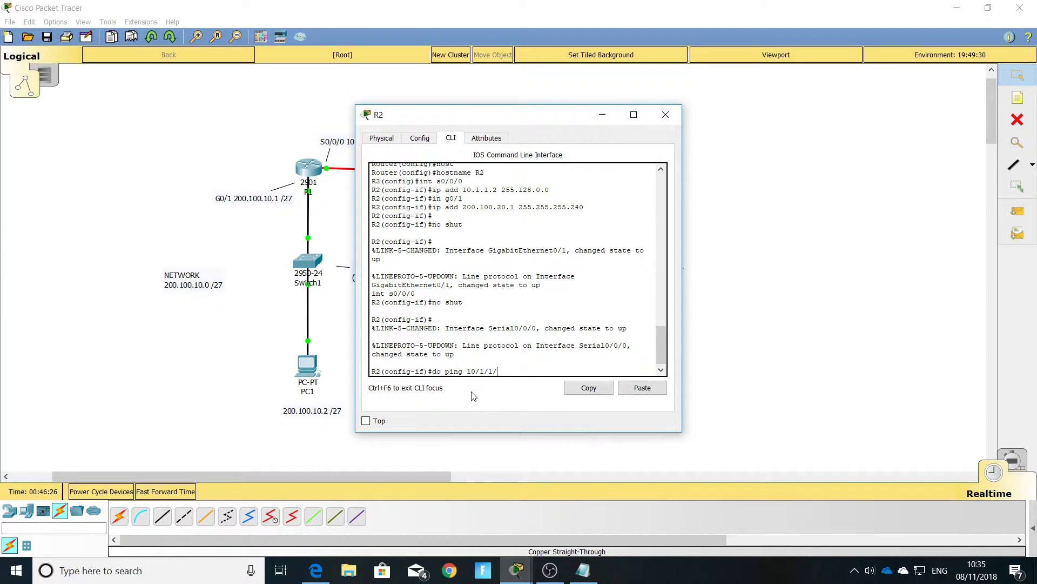
{"action": "key", "text": "BackSpace"}
{"action": "key", "text": "BackSpace"}
{"action": "key", "text": "BackSpace"}
{"action": "type", "text": ".1.1"}
{"action": "key", "text": "Return"}
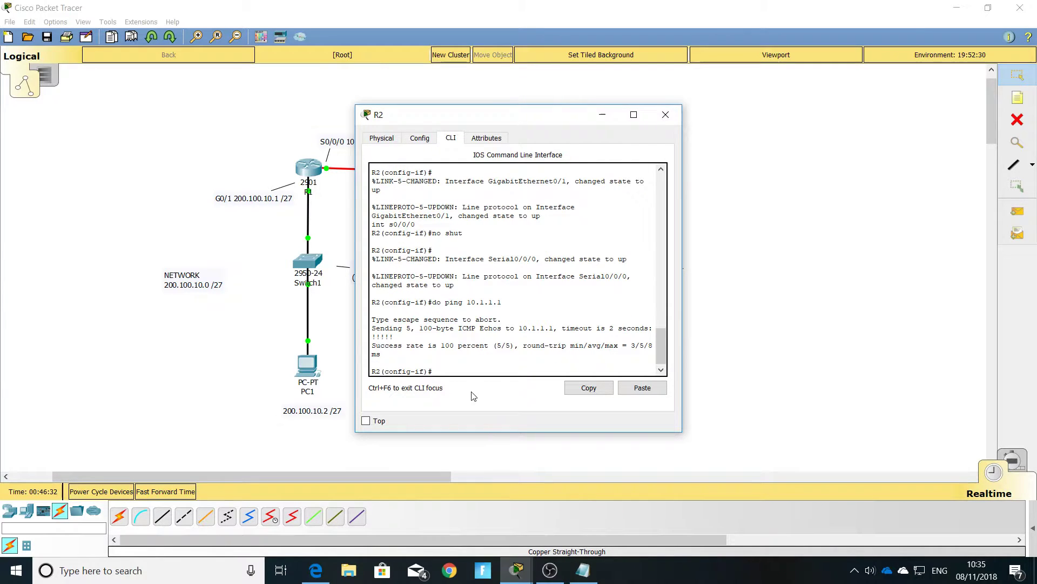
{"action": "left_click", "coordinate": [666, 114]}
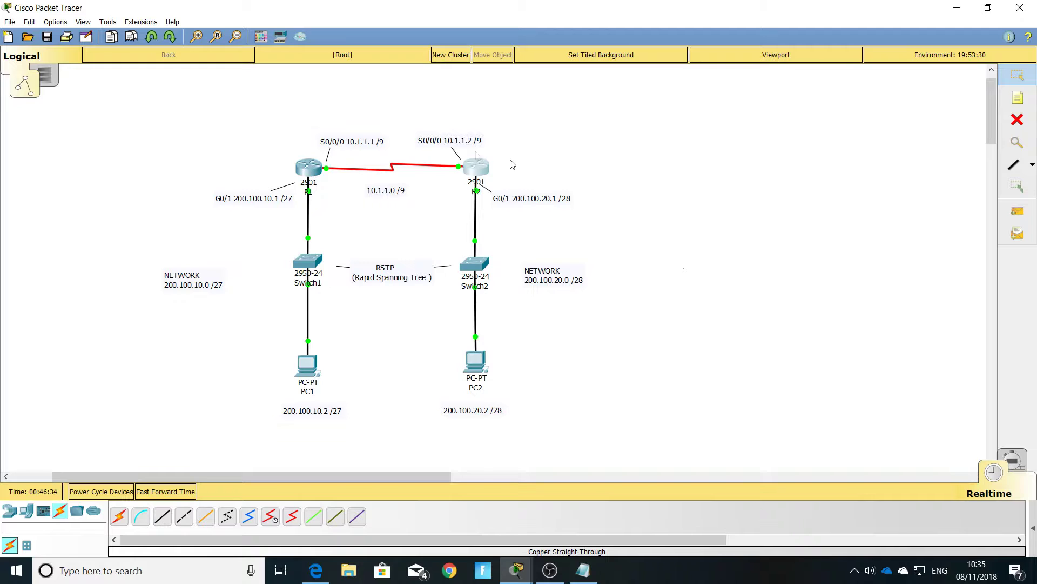
Ping the default gateway 200.100.10.1 from PC1's command prompt, keeping its window clear of the topology
{"action": "left_click", "coordinate": [313, 371]}
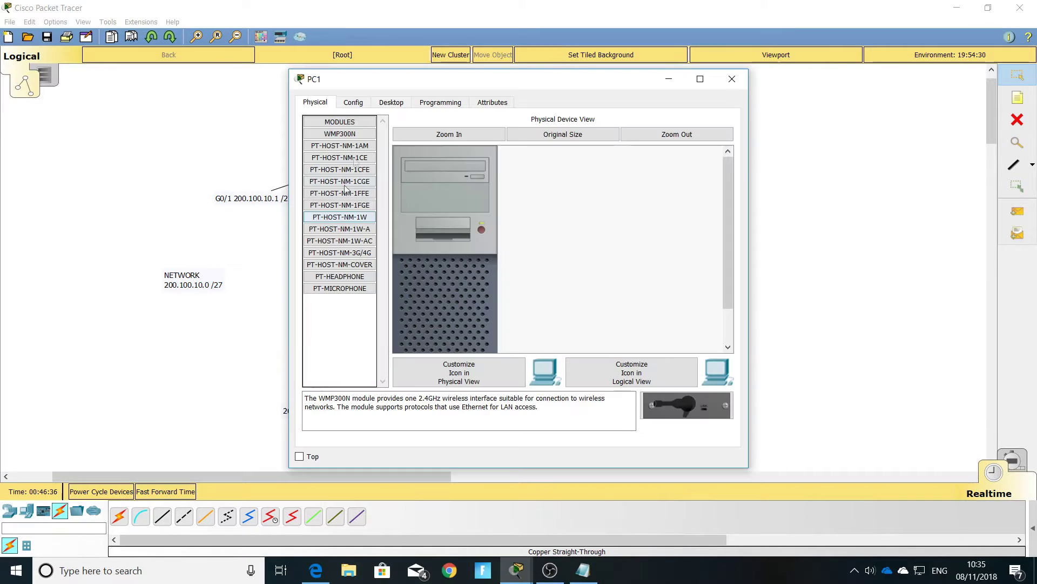
{"action": "left_click_drag", "start_coordinate": [476, 82], "coordinate": [665, 104]}
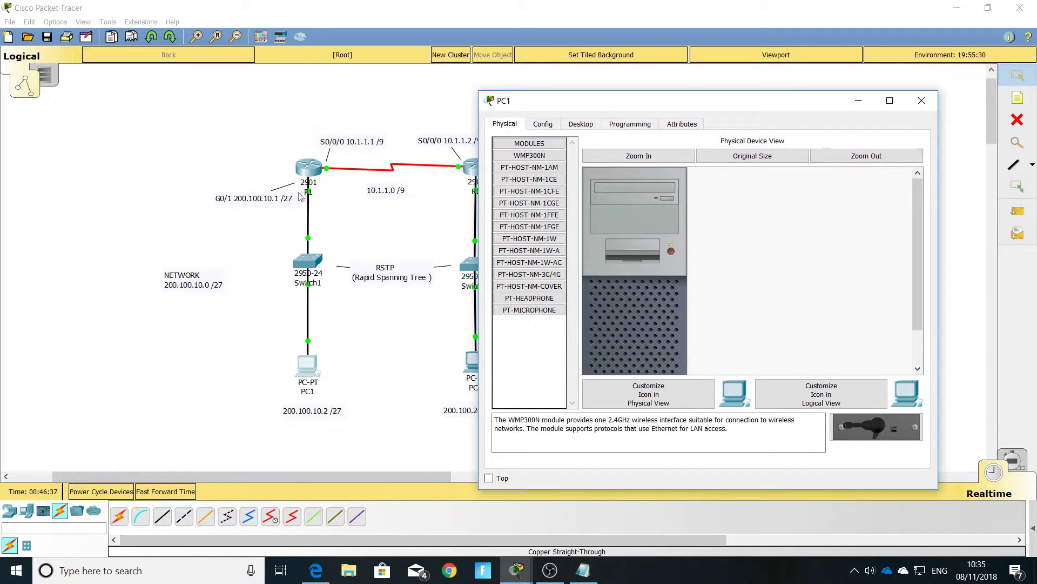
{"action": "left_click", "coordinate": [581, 124]}
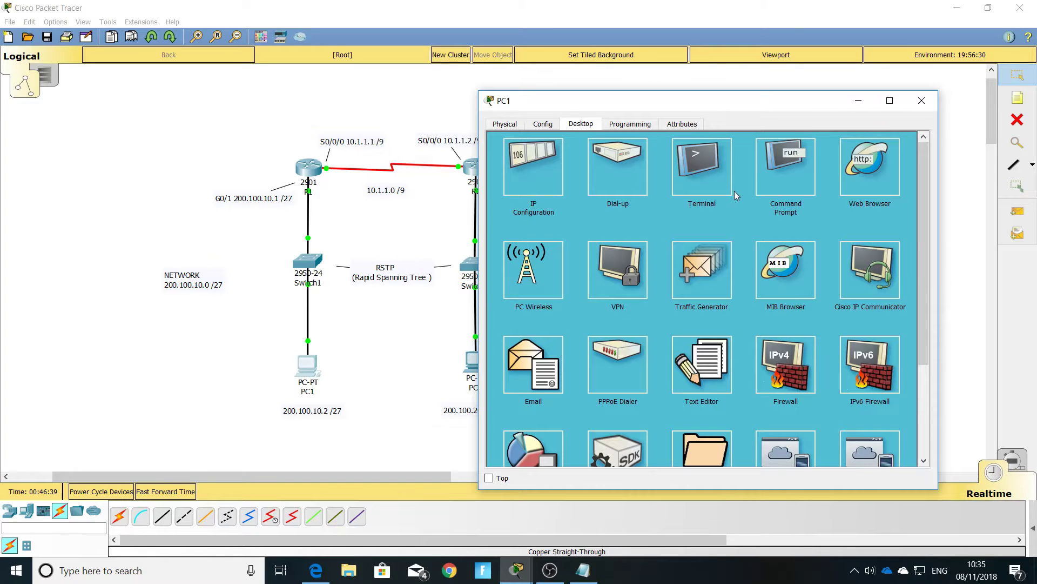
{"action": "left_click", "coordinate": [779, 173]}
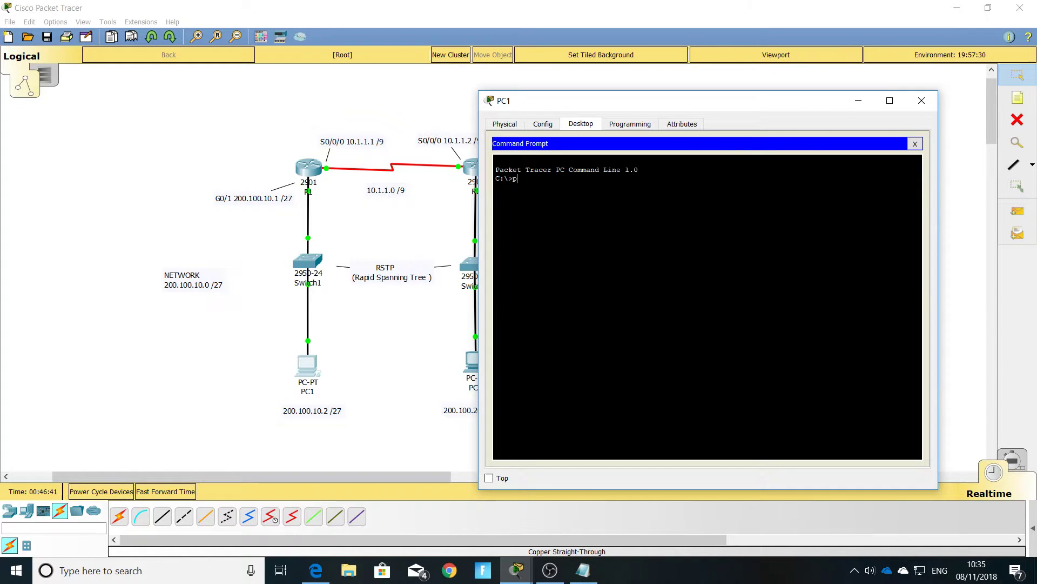
{"action": "type", "text": "ping 200.100.10.1"}
{"action": "key", "text": "Return"}
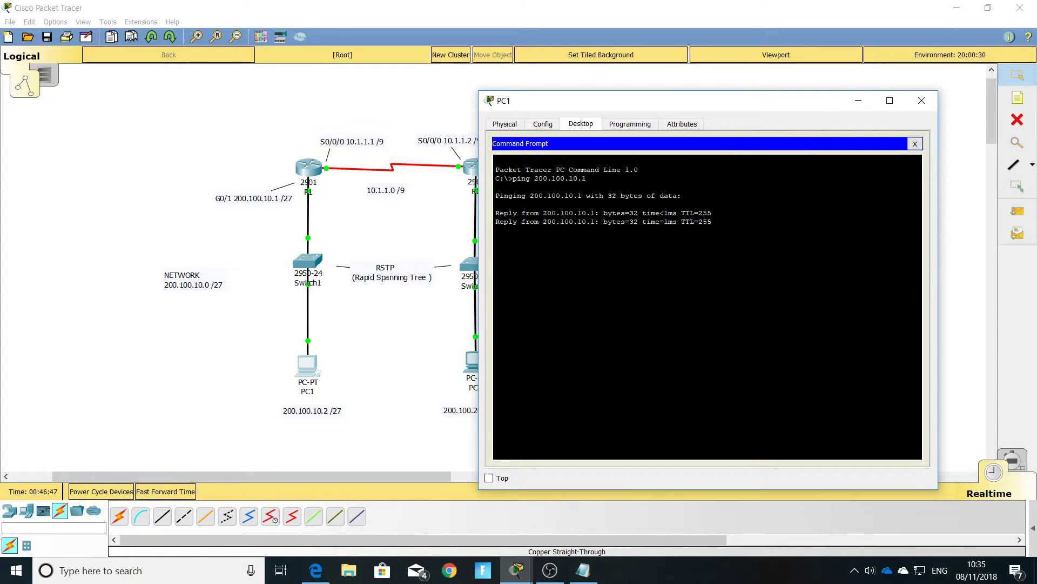
{"action": "left_click", "coordinate": [846, 108]}
{"action": "left_click", "coordinate": [309, 372]}
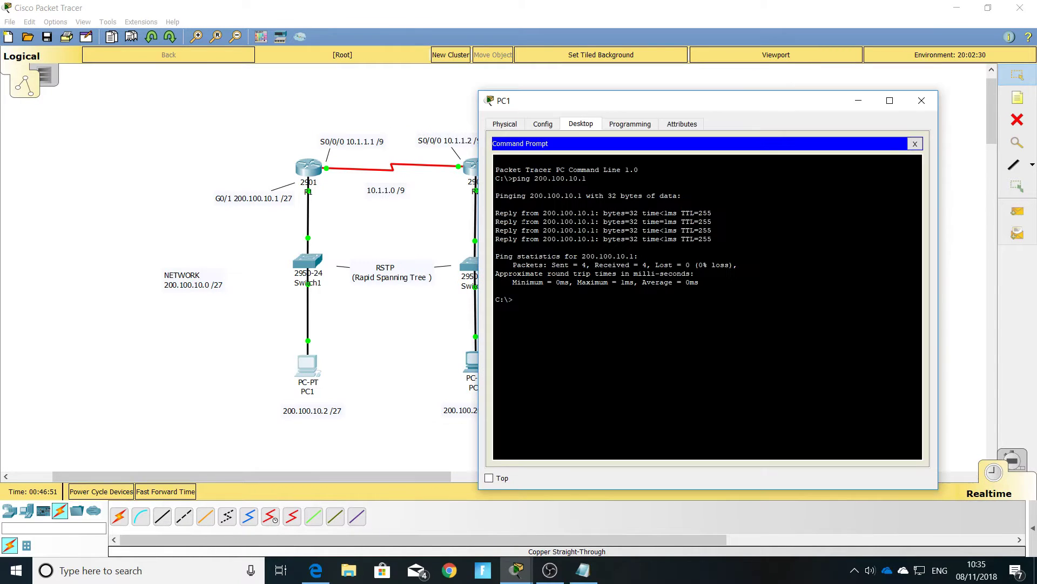
{"action": "left_click_drag", "start_coordinate": [612, 103], "coordinate": [651, 89]}
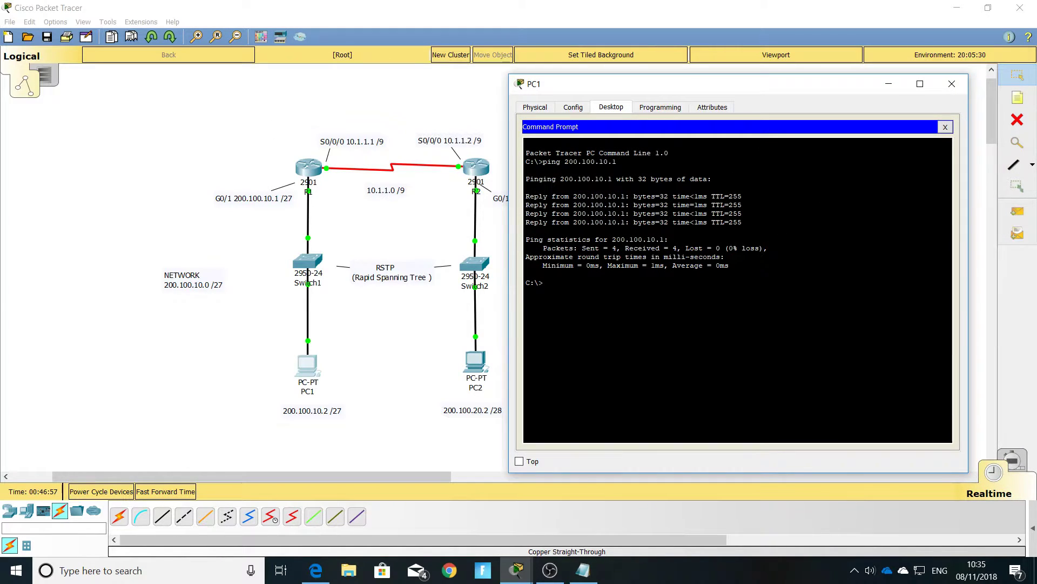
Ping PC2 at 200.100.20.2 from PC1's command prompt, and close PC1's window
{"action": "type", "text": "ing 200.100.20.2"}
{"action": "key", "text": "Return"}
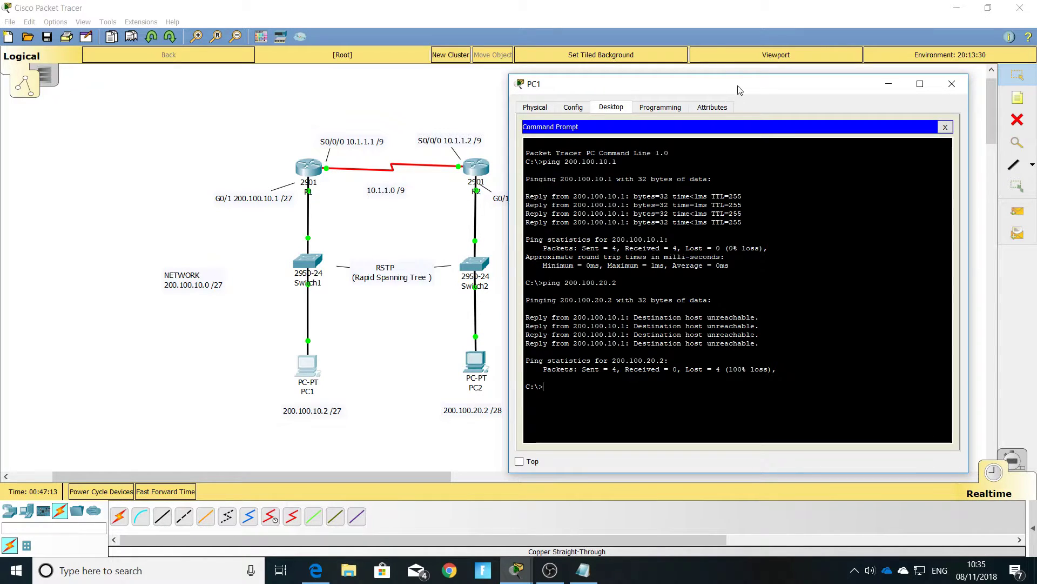
{"action": "left_click", "coordinate": [952, 84]}
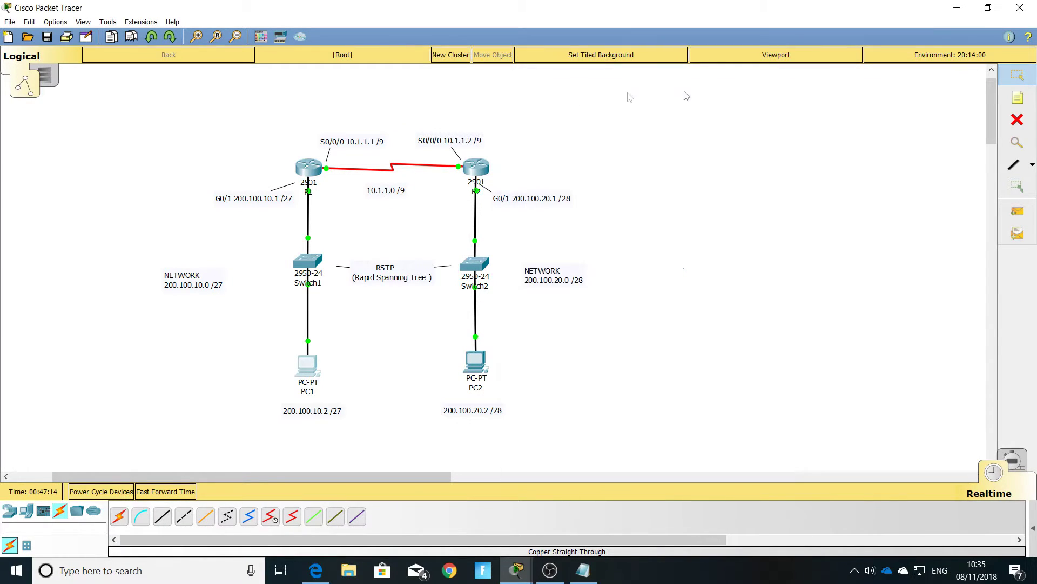
Open R1's command line and exit interface configuration to global configuration mode
{"action": "left_click", "coordinate": [308, 171]}
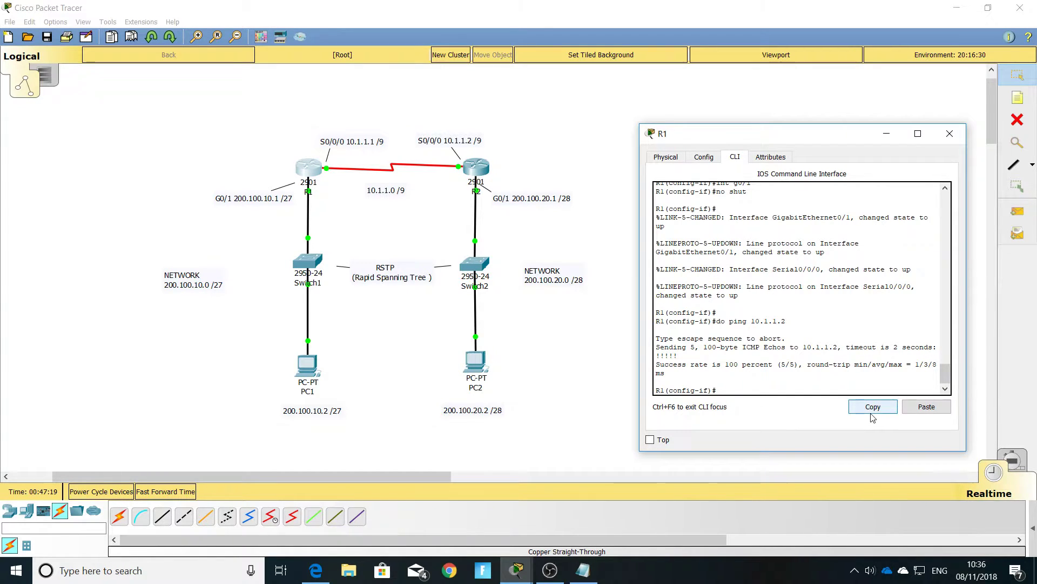
{"action": "type", "text": "e"}
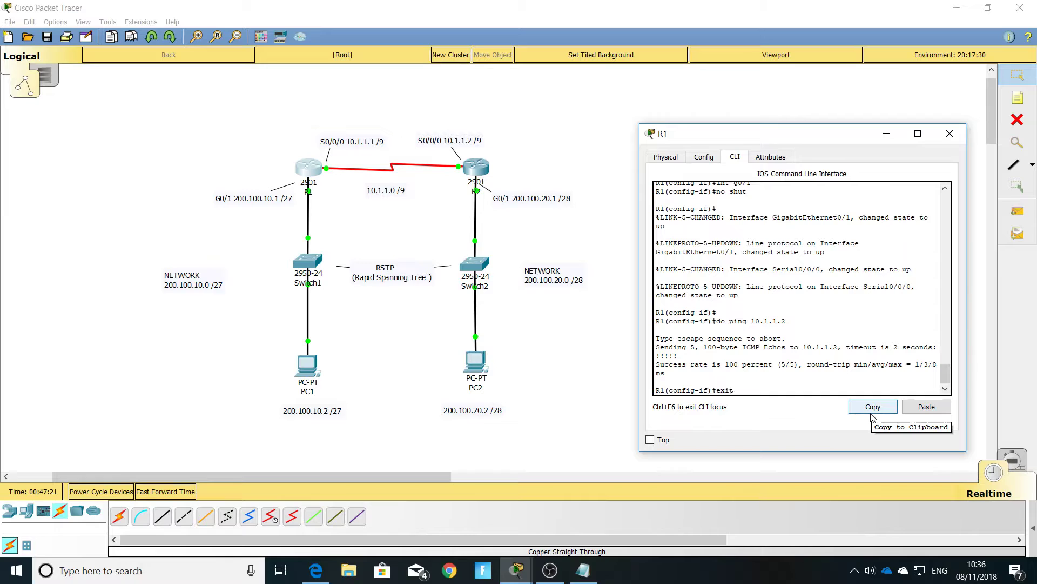
{"action": "type", "text": "xit"}
{"action": "key", "text": "Return"}
Try to add a static route on R1 to 200.100.20.0 with mask 255.255.255.255.240 through 10.1.1.2
{"action": "type", "text": "ip route"}
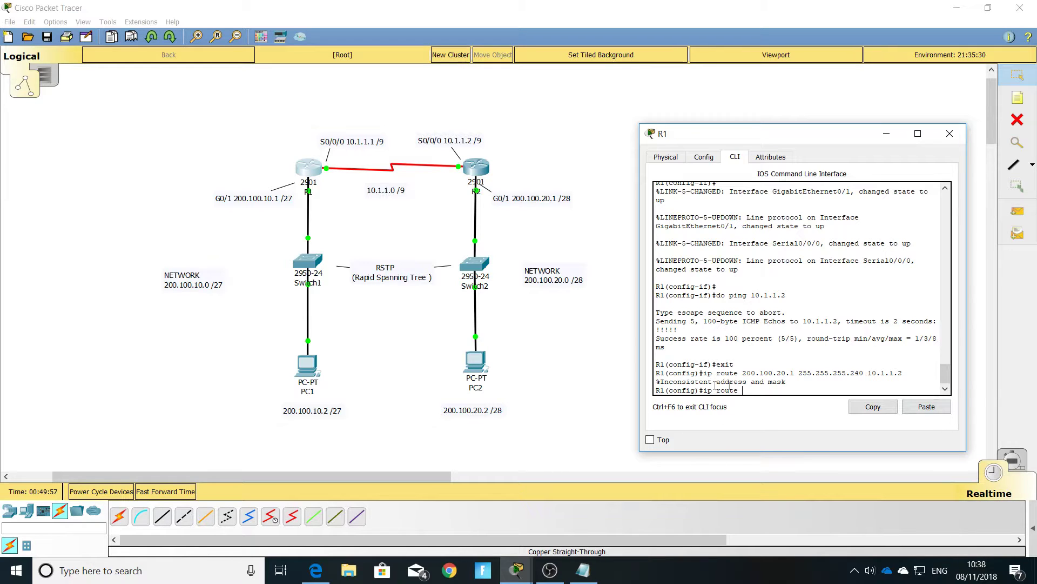
{"action": "type", "text": "200.100.20.0"}
{"action": "type", "text": "255.255.255.255.240"}
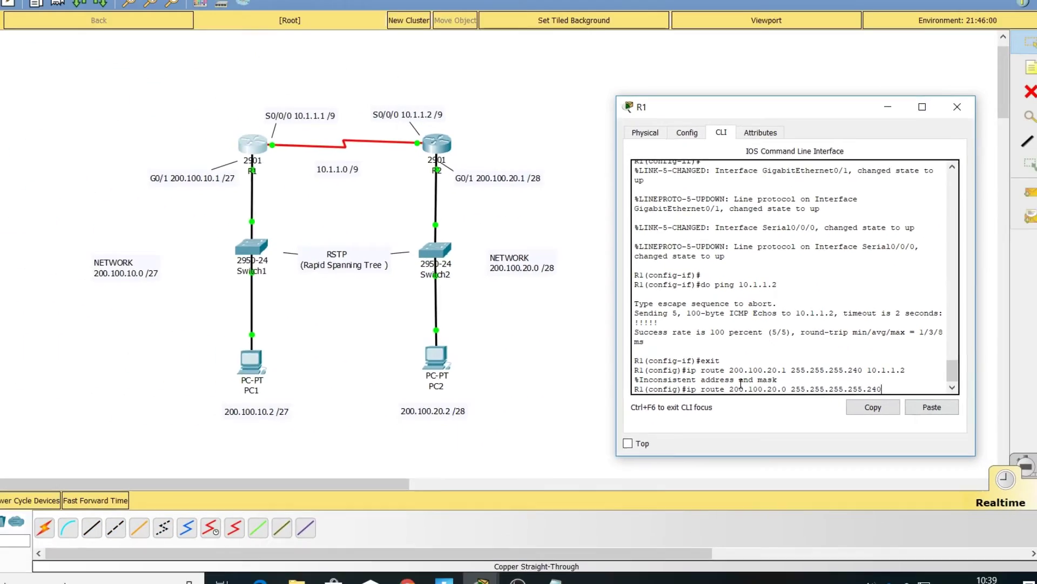
{"action": "type", "text": "10.1.1."}
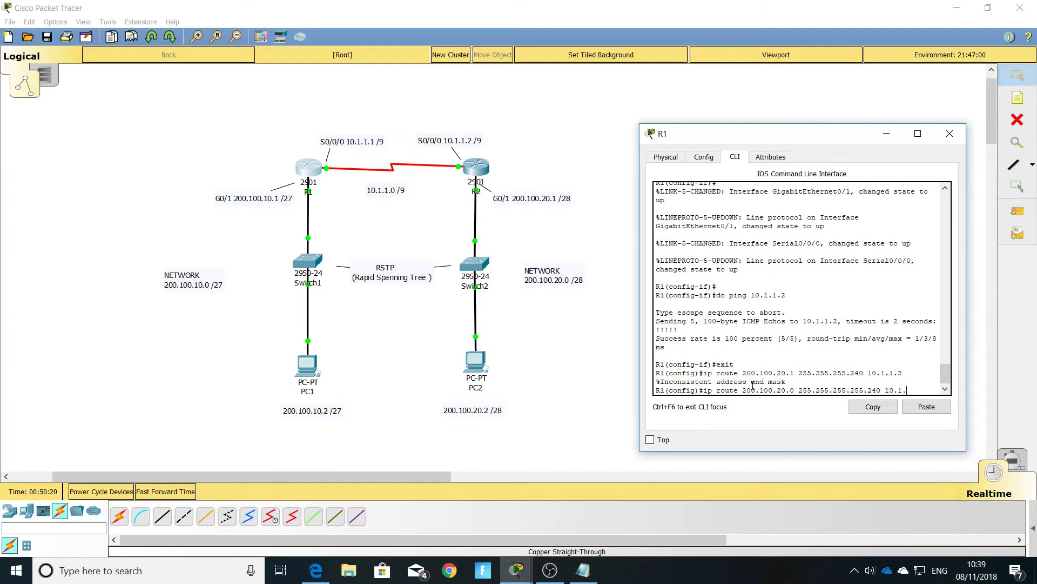
{"action": "type", "text": "2"}
{"action": "key", "text": "Return"}
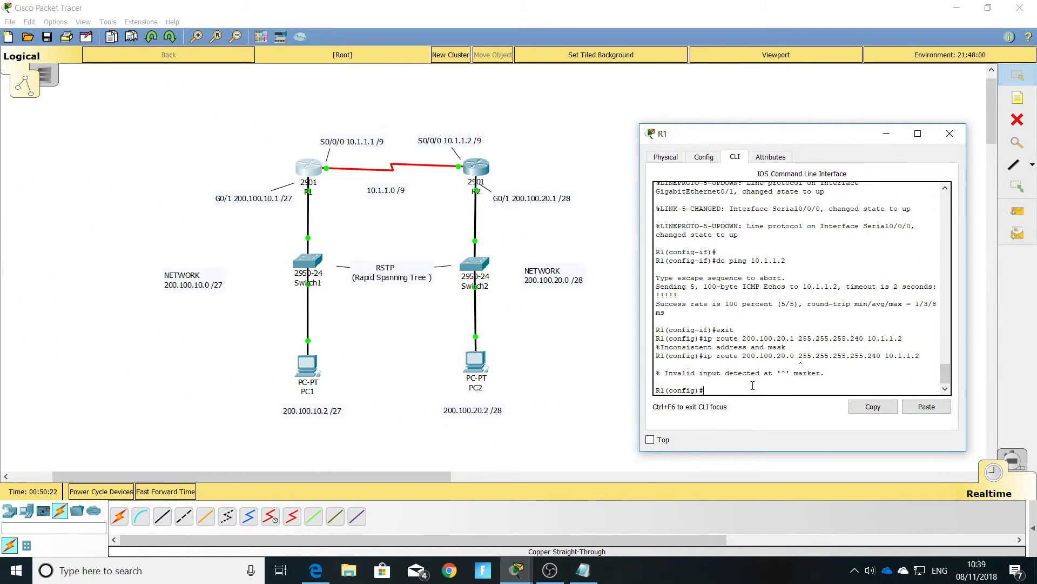
Add a static route on R1 to network 200.100.20.0 with mask 255.255.255.240 through next hop 10.1.1.2
{"action": "key", "text": "Up"}
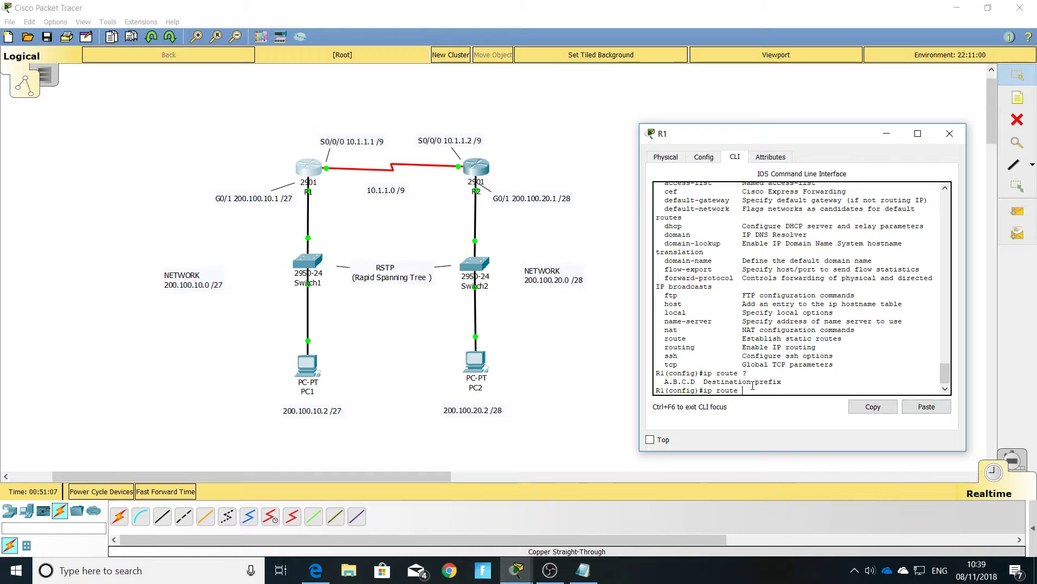
{"action": "type", "text": "200.100.20.0"}
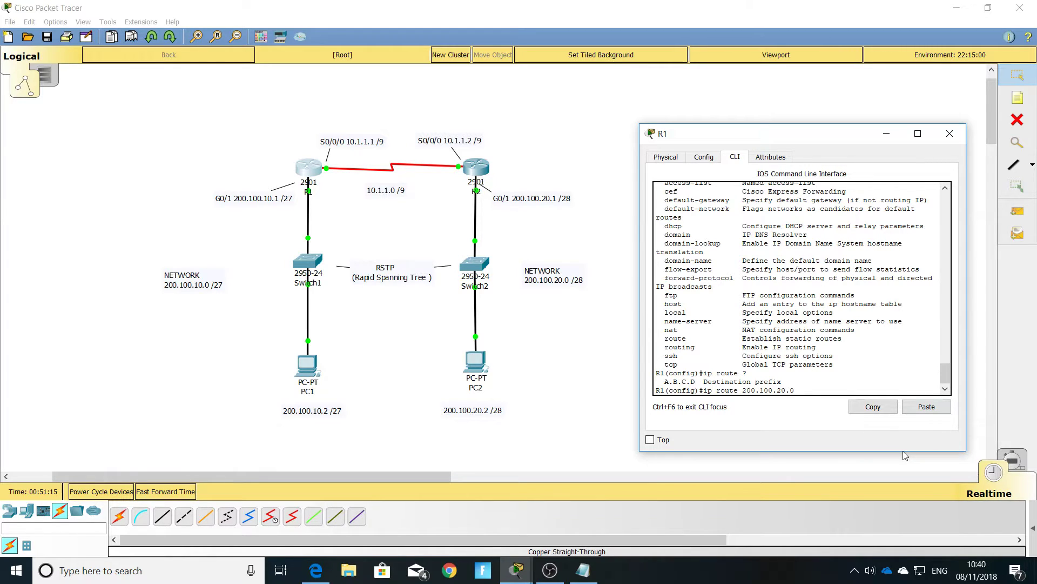
{"action": "type", "text": " 255.255.255."}
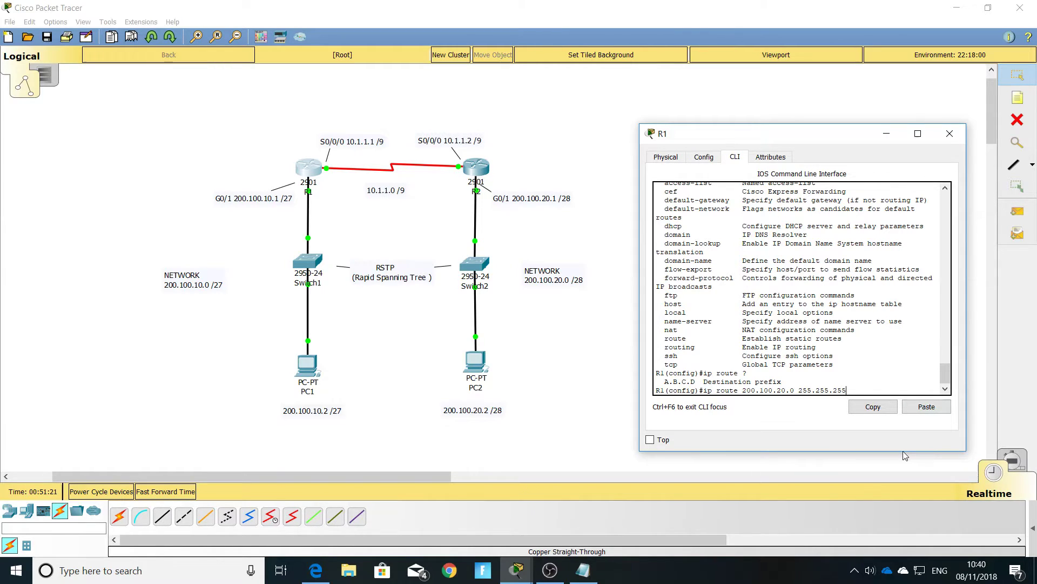
{"action": "type", "text": "240"}
{"action": "type", "text": "10.1.1."}
{"action": "type", "text": "2"}
{"action": "key", "text": "Return"}
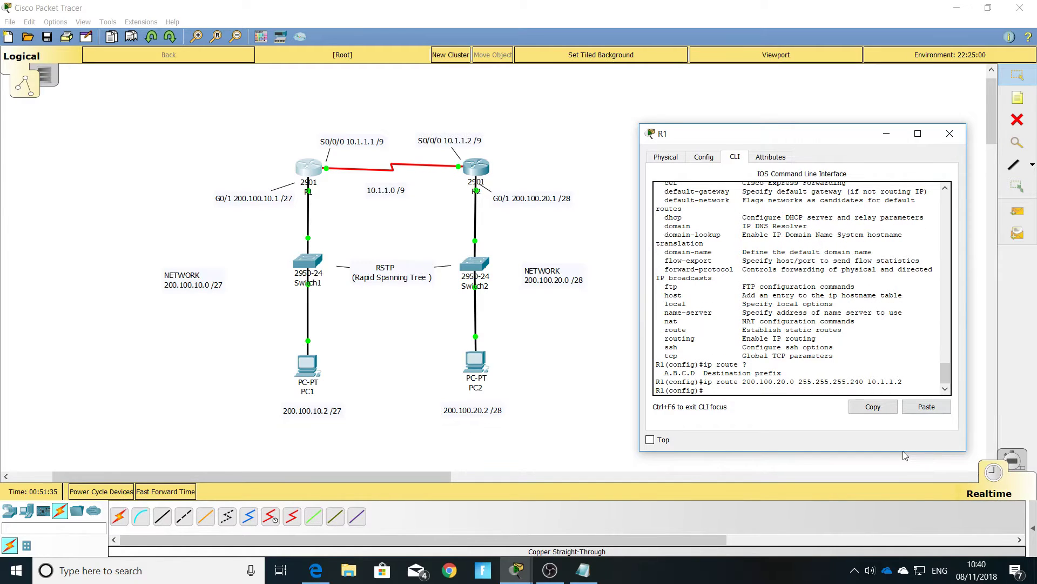
Review the mask entered in the earlier ip route command in R1's command history, and close R1's window
{"action": "scroll", "coordinate": [833, 357], "scroll_direction": "up", "scroll_amount": 3}
{"action": "scroll", "coordinate": [834, 357], "scroll_direction": "up", "scroll_amount": 3}
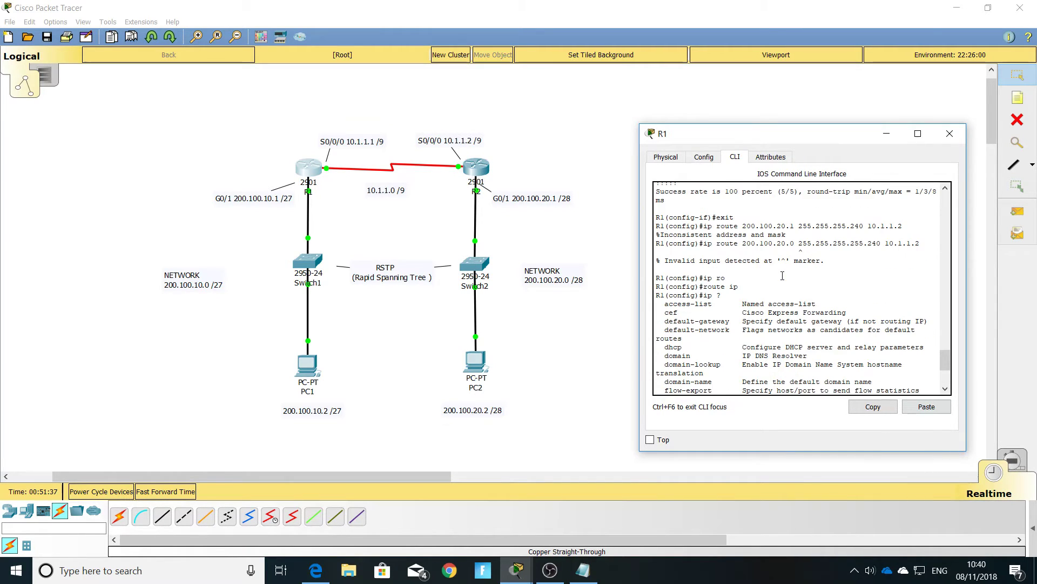
{"action": "triple_click", "coordinate": [861, 243]}
{"action": "double_click", "coordinate": [860, 243]}
{"action": "scroll", "coordinate": [865, 307], "scroll_direction": "down", "scroll_amount": 5}
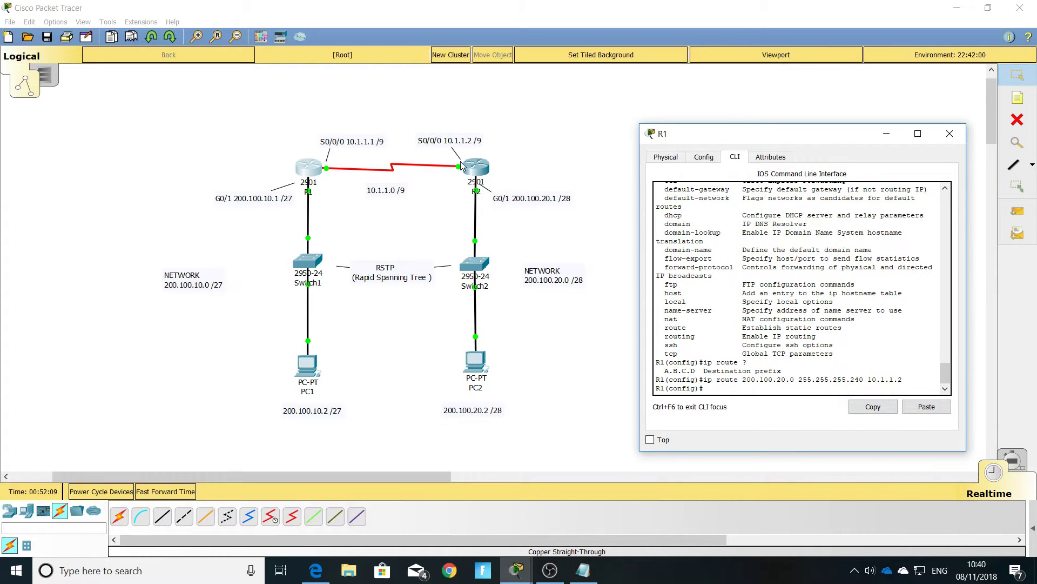
{"action": "left_click", "coordinate": [946, 139]}
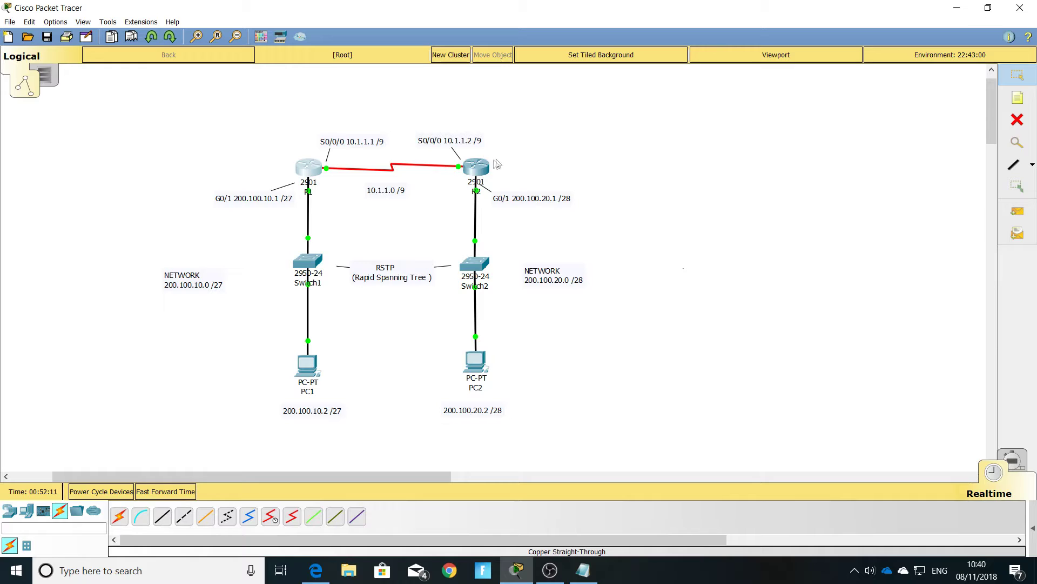
In R2's global configuration mode, add a static route to 200.100.10.0 with mask 255.255.255.224 through 10.1.1.1, and close R2's window
{"action": "left_click", "coordinate": [476, 165]}
{"action": "key", "text": "Return"}
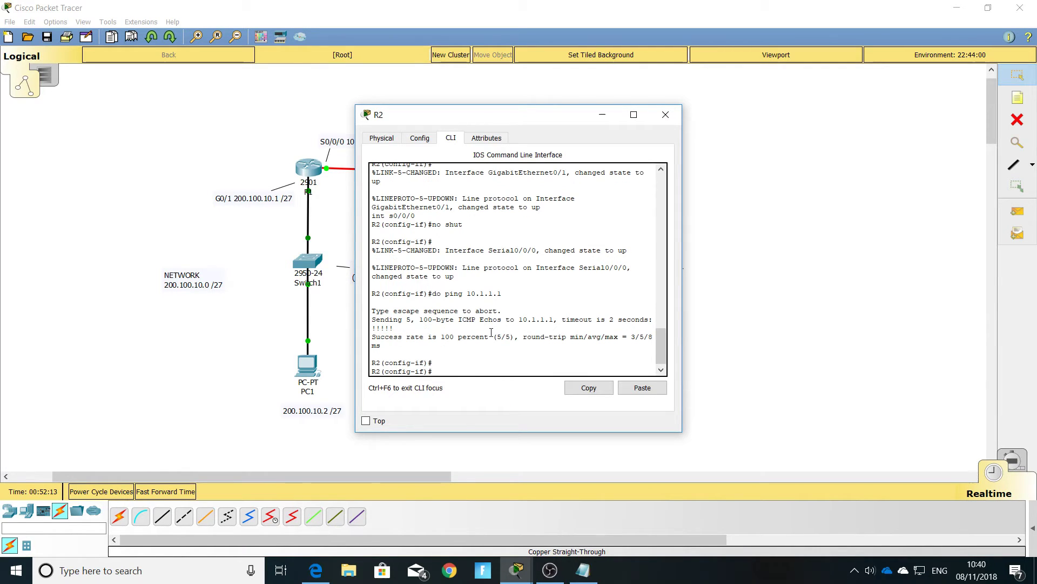
{"action": "type", "text": "exit"}
{"action": "key", "text": "Return"}
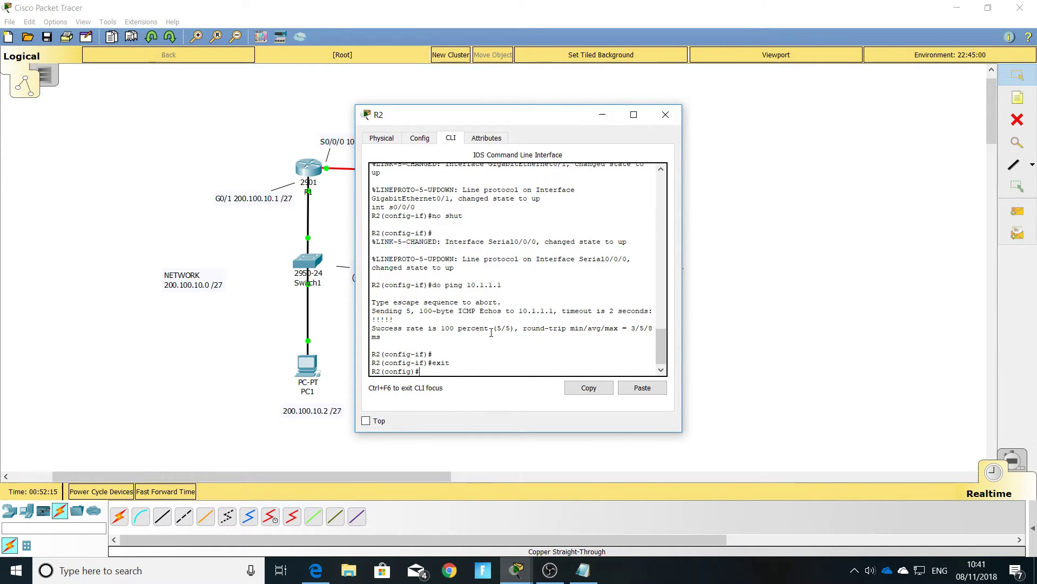
{"action": "left_click_drag", "start_coordinate": [519, 118], "coordinate": [775, 136]}
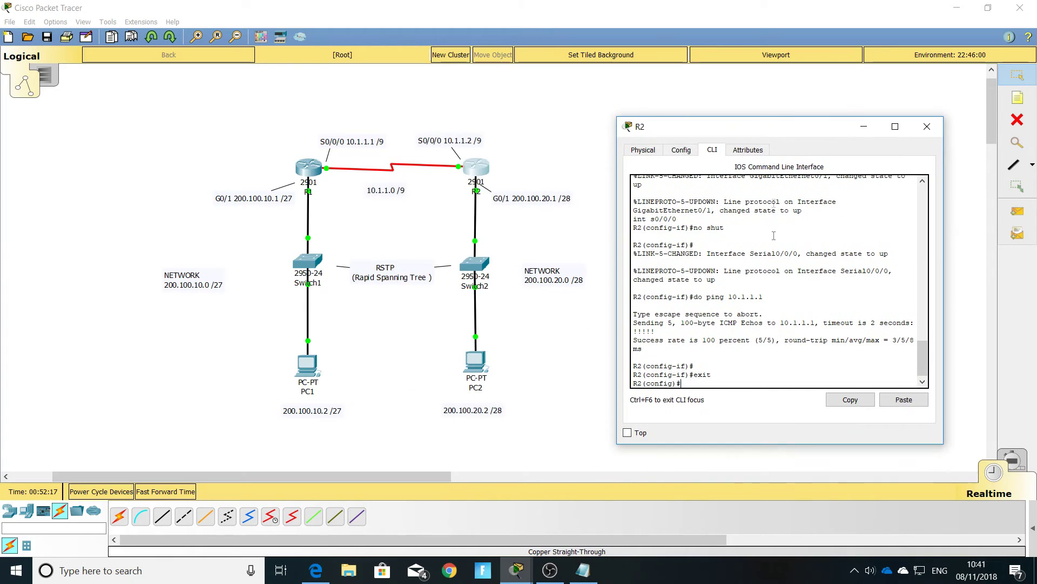
{"action": "type", "text": "ip route 200.100.10.0 255.255.255"}
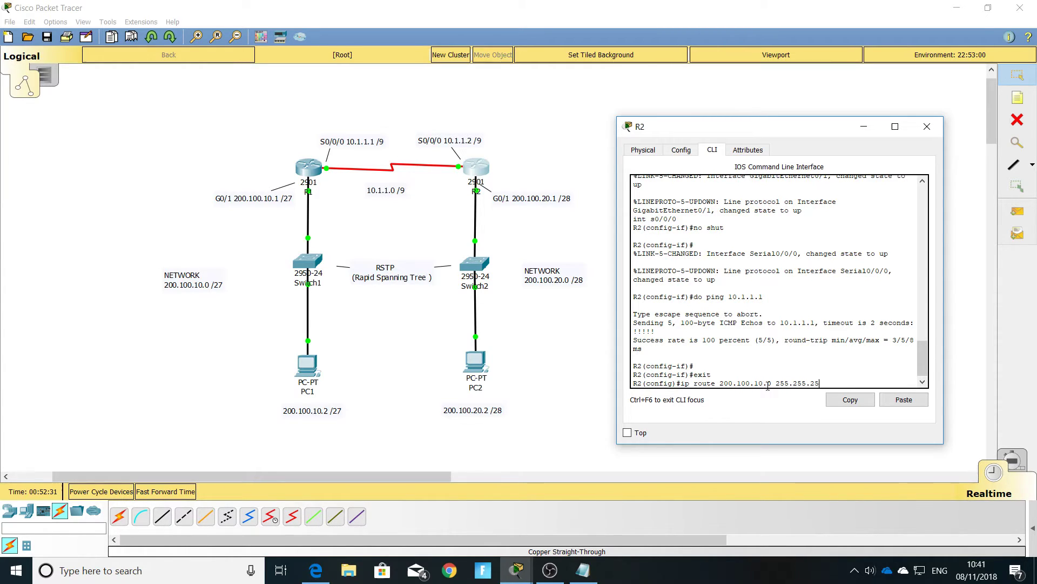
{"action": "type", "text": ".224 10.1.1.1"}
{"action": "key", "text": "Return"}
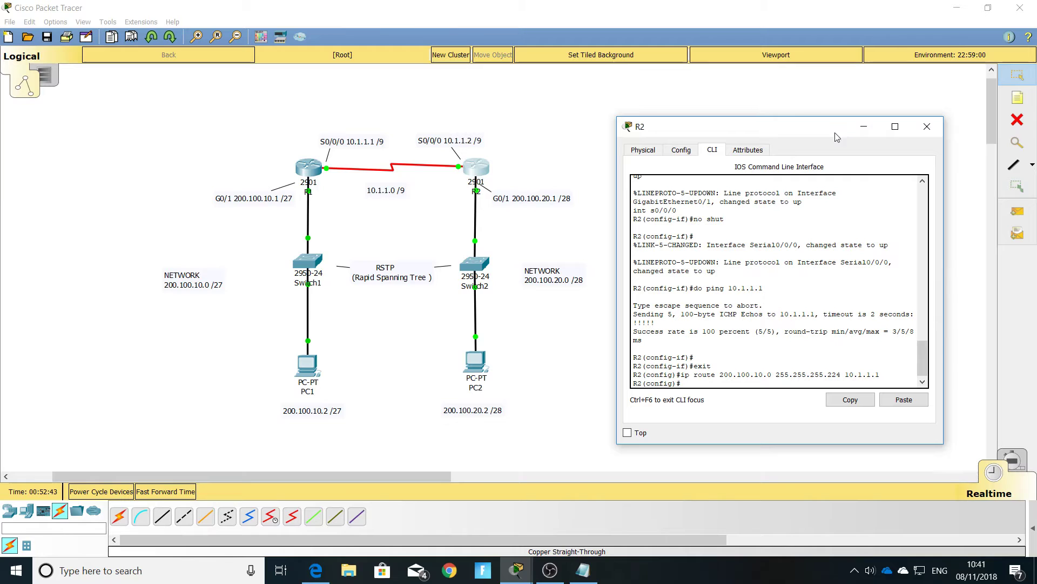
{"action": "left_click", "coordinate": [927, 126]}
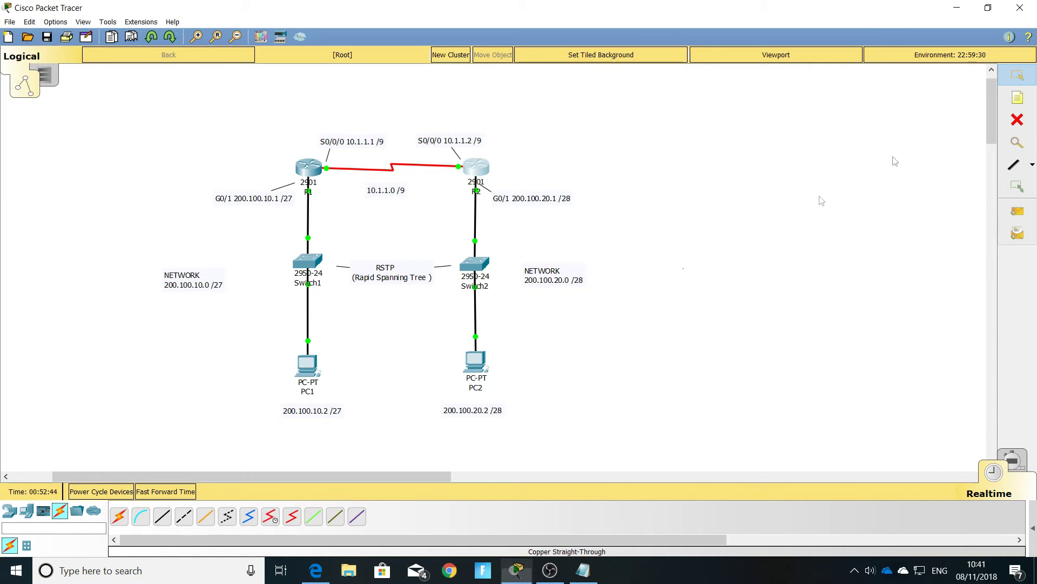
{"action": "left_click", "coordinate": [307, 365]}
{"action": "left_click", "coordinate": [520, 134]}
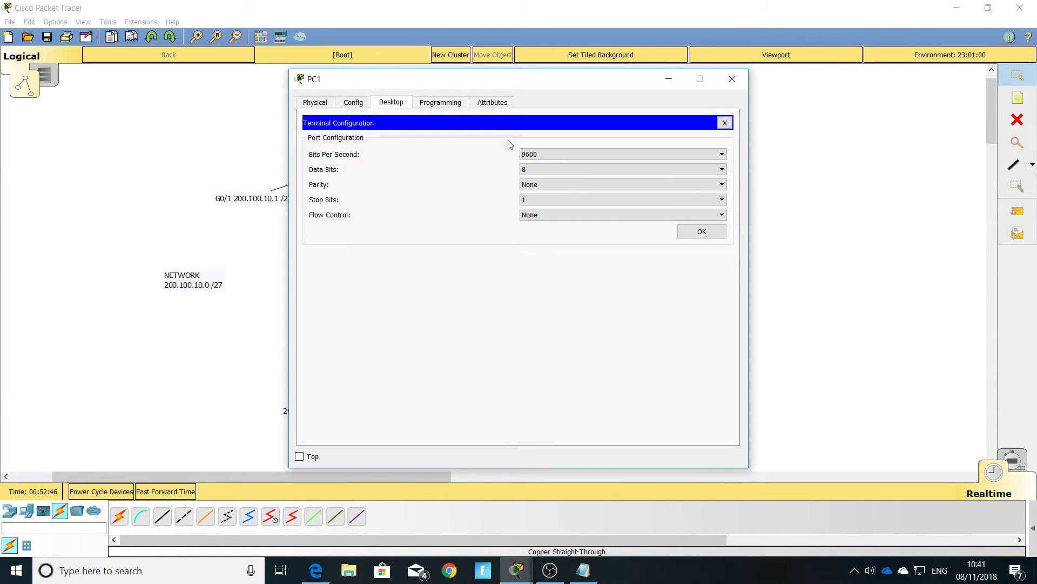
{"action": "left_click", "coordinate": [732, 78]}
Ping PC2 at 200.100.20.2 twice from PC1's command prompt, keeping its window clear of the topology, and close it
{"action": "left_click", "coordinate": [307, 367]}
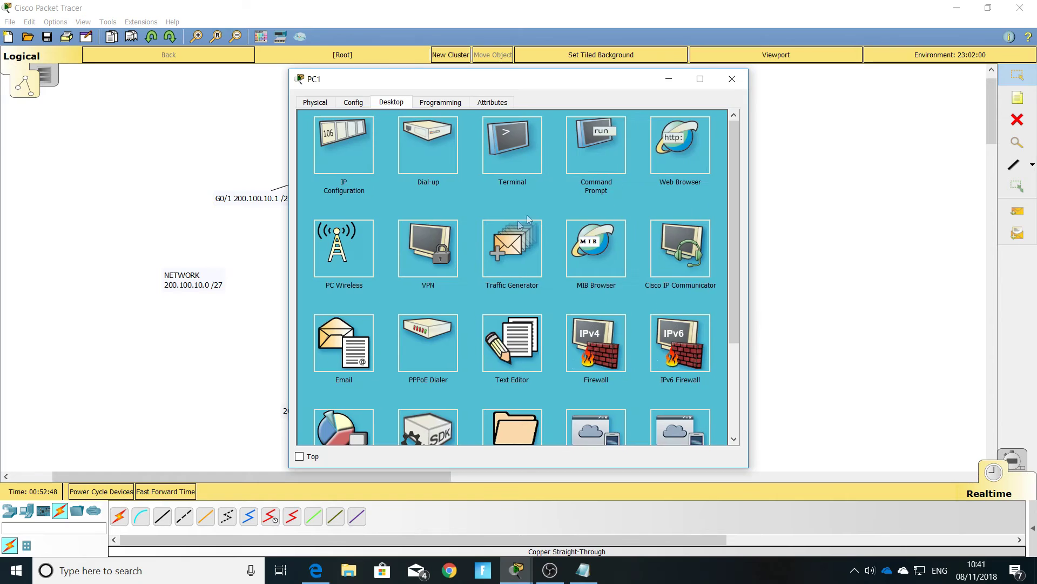
{"action": "left_click", "coordinate": [609, 135]}
{"action": "left_click_drag", "start_coordinate": [529, 87], "coordinate": [810, 106]}
{"action": "type", "text": "p"}
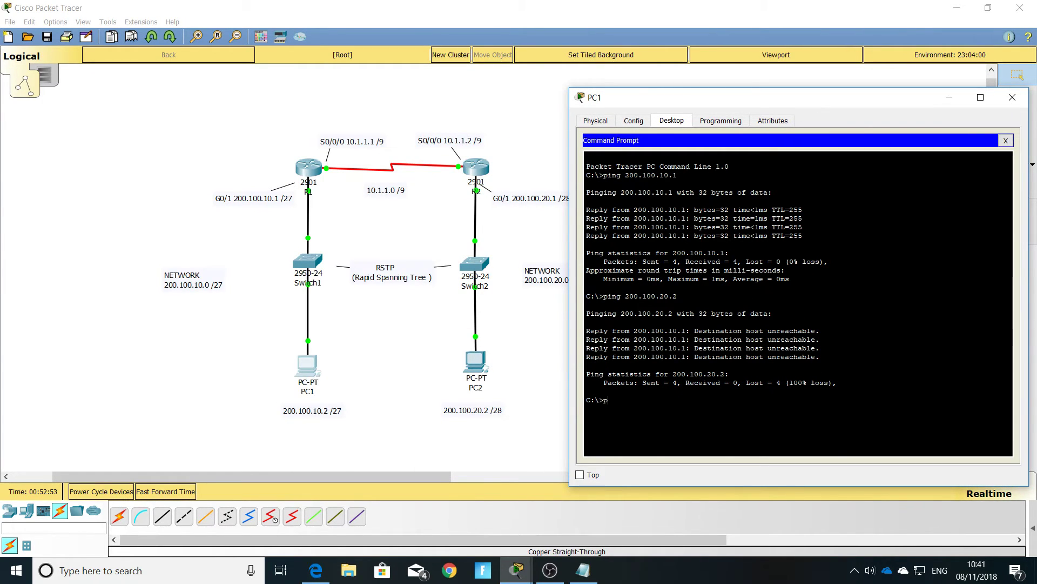
{"action": "type", "text": "ing 200.100.20.2"}
{"action": "key", "text": "Return"}
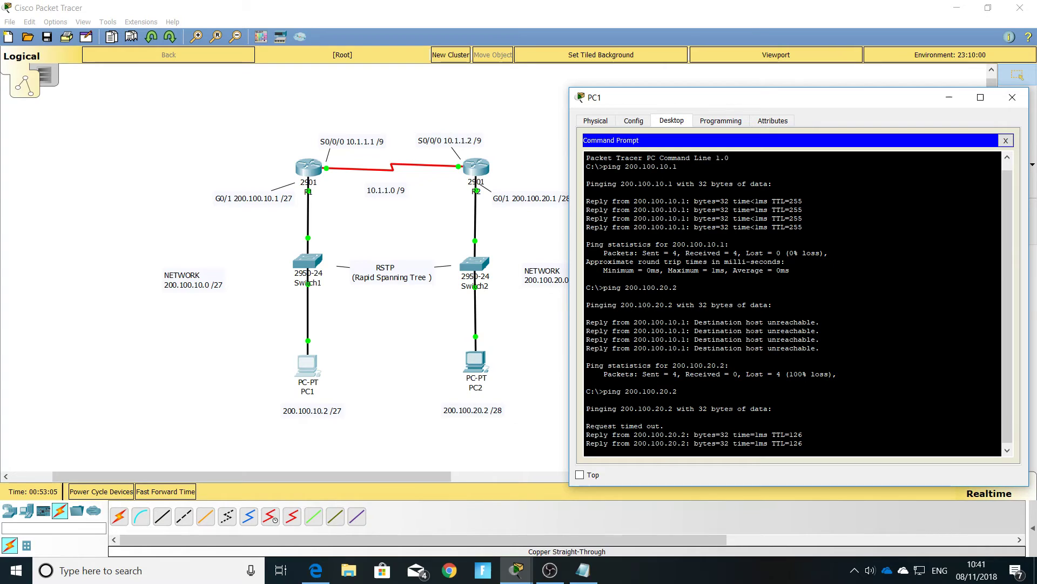
{"action": "key", "text": "Up"}
{"action": "key", "text": "Return"}
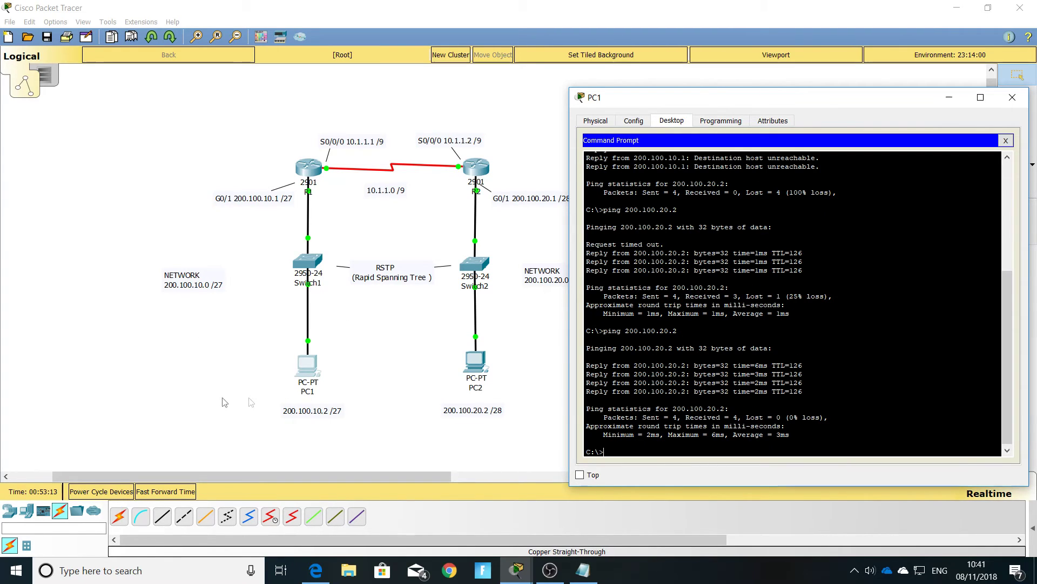
{"action": "left_click", "coordinate": [1012, 98]}
Ping PC1 at 200.100.10.2 from PC2's command prompt, and close PC2's window
{"action": "left_click", "coordinate": [486, 372]}
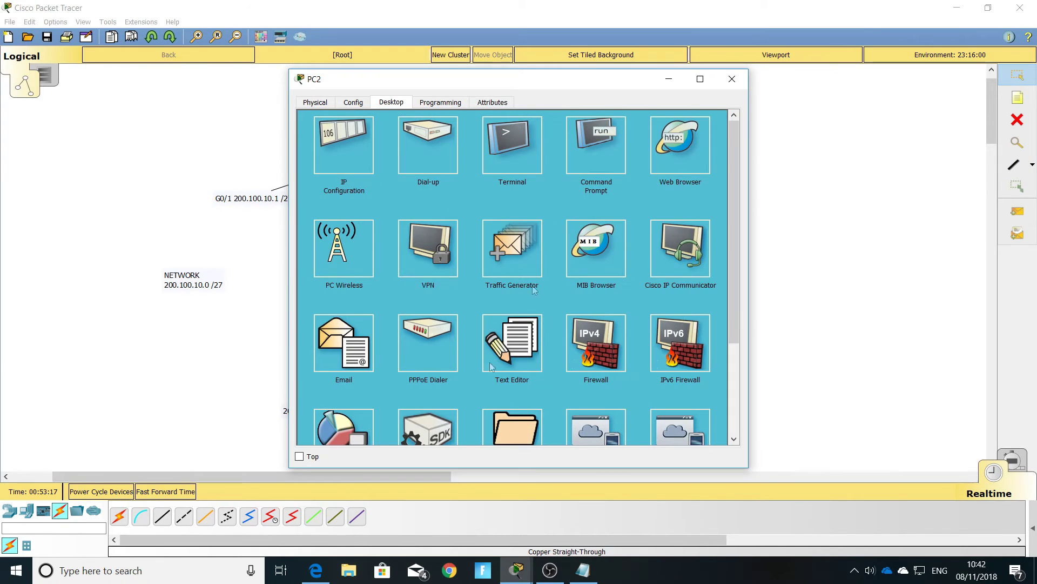
{"action": "left_click", "coordinate": [594, 141]}
{"action": "left_click_drag", "start_coordinate": [543, 79], "coordinate": [783, 91]}
{"action": "type", "text": "ping 200"}
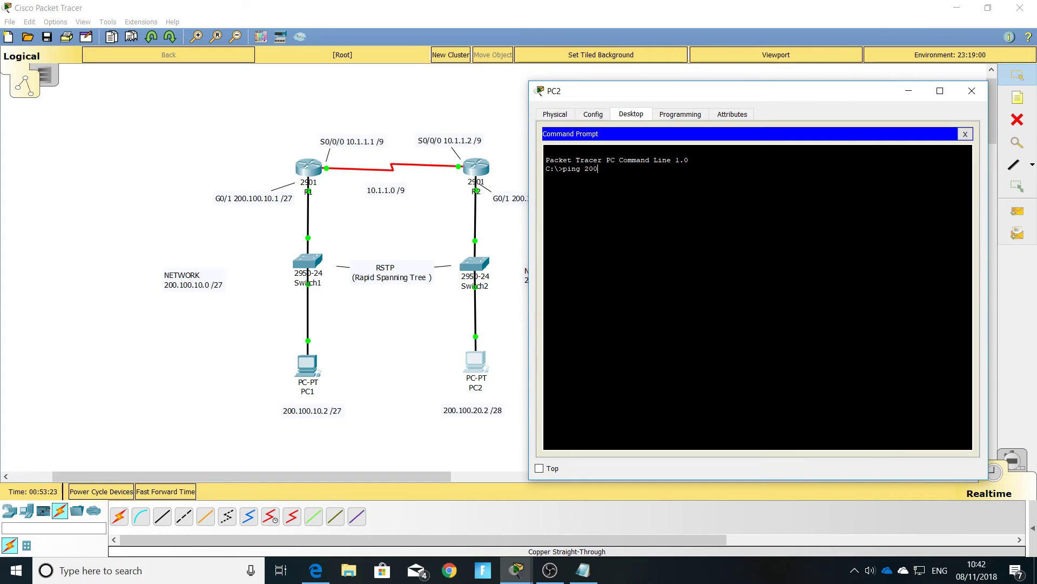
{"action": "type", "text": ".100.10.2"}
{"action": "key", "text": "Return"}
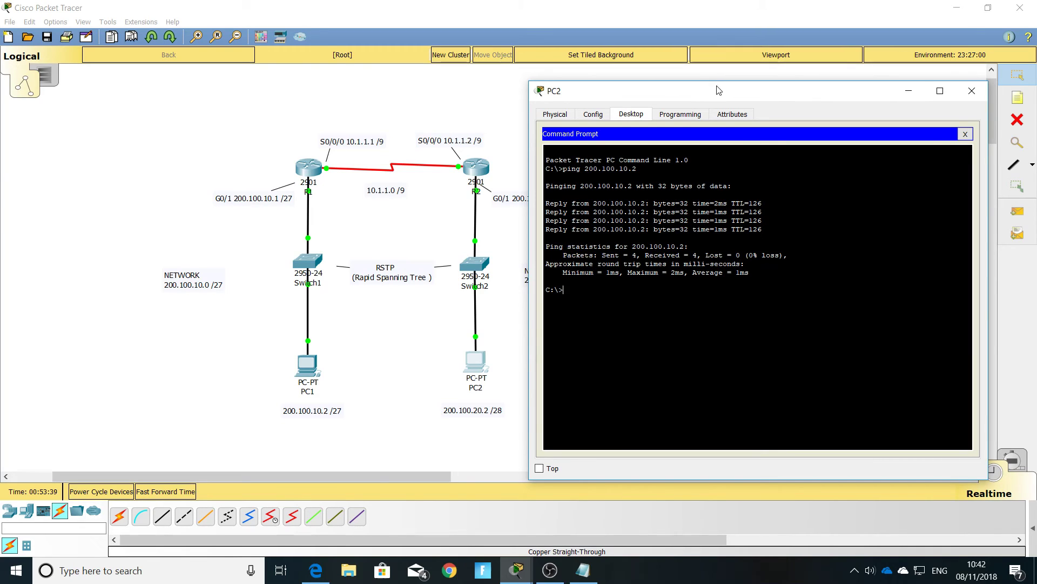
{"action": "left_click", "coordinate": [969, 95]}
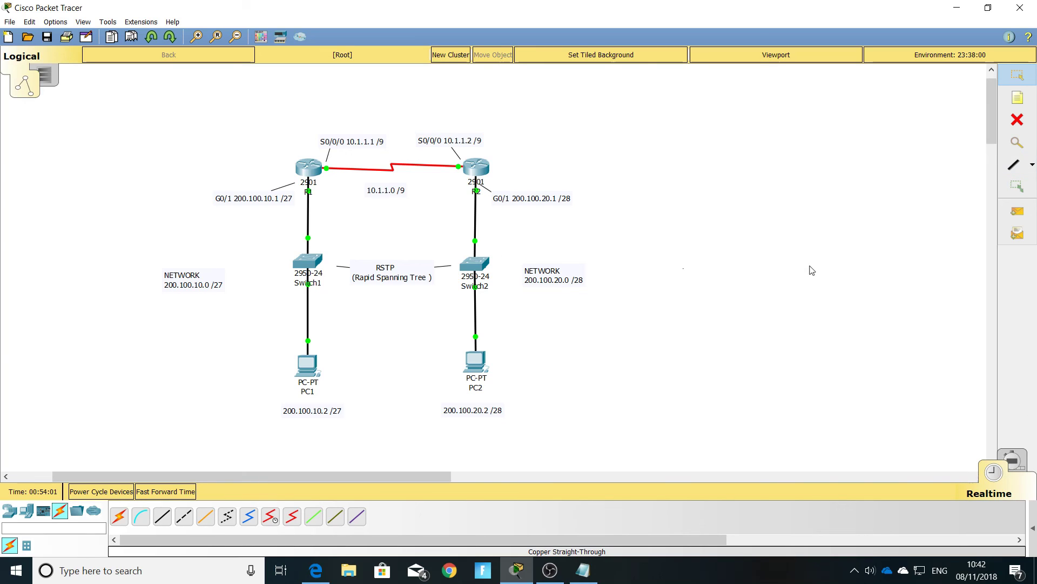
{"action": "key", "text": "alt+Tab"}
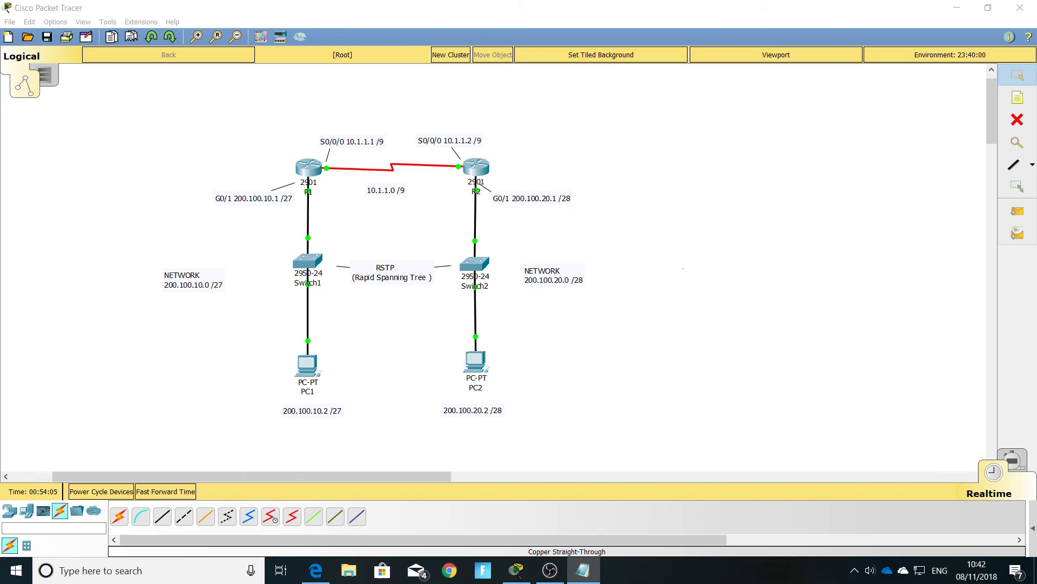
{"action": "key", "text": "alt+Tab"}
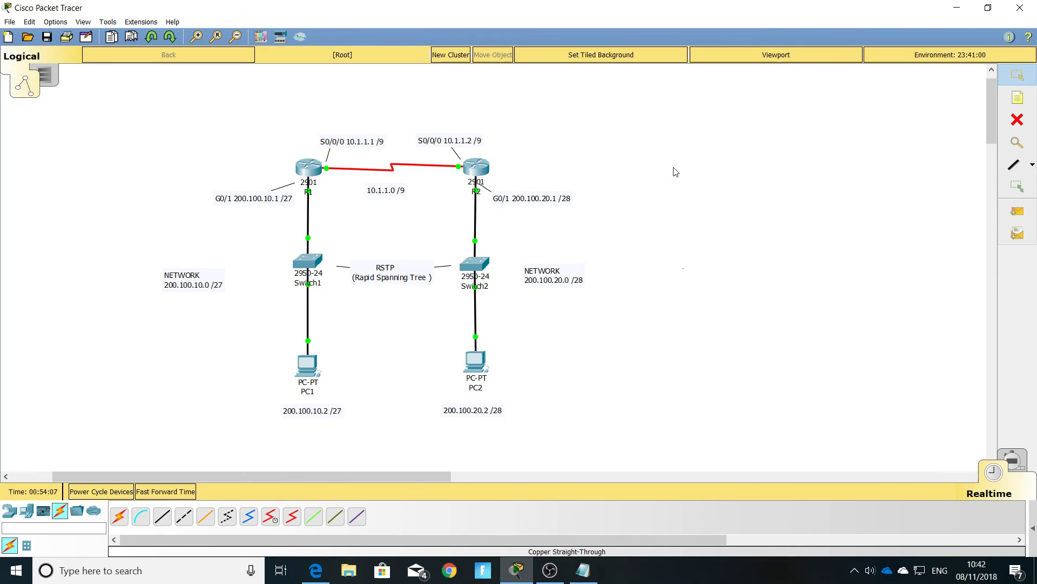